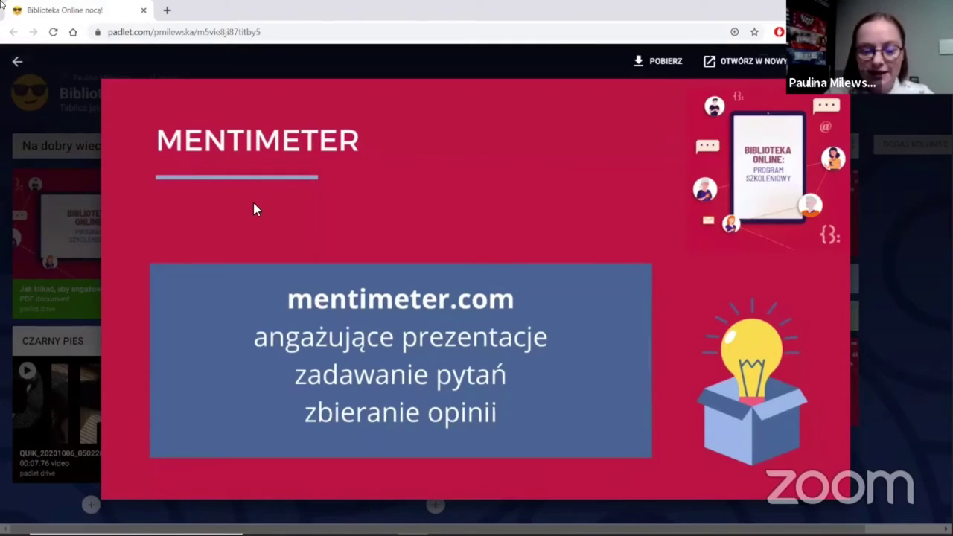
Leave the Padlet slide viewer, switch to Mentimeter and create a new presentation named "Noc webinariów"
left_click(17, 65)
left_click(241, 313)
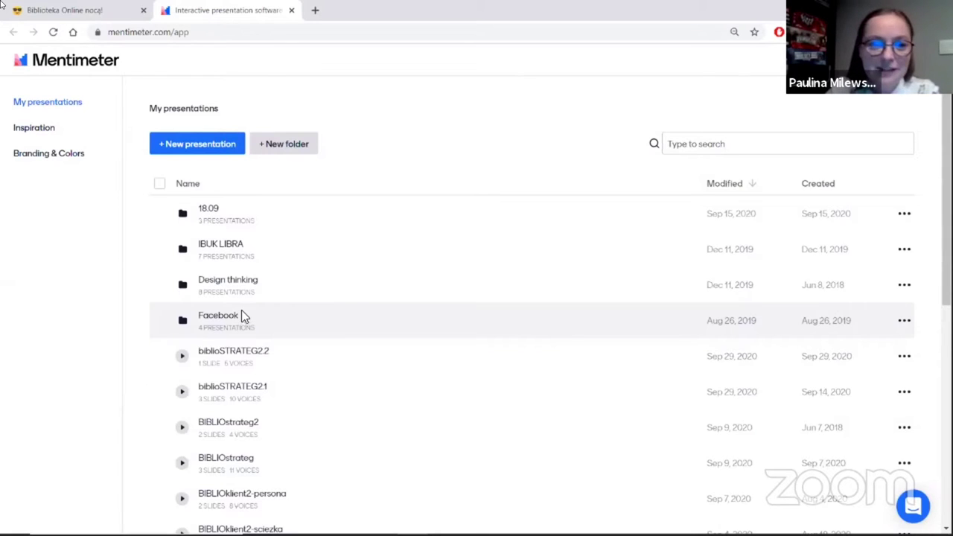
left_click(193, 147)
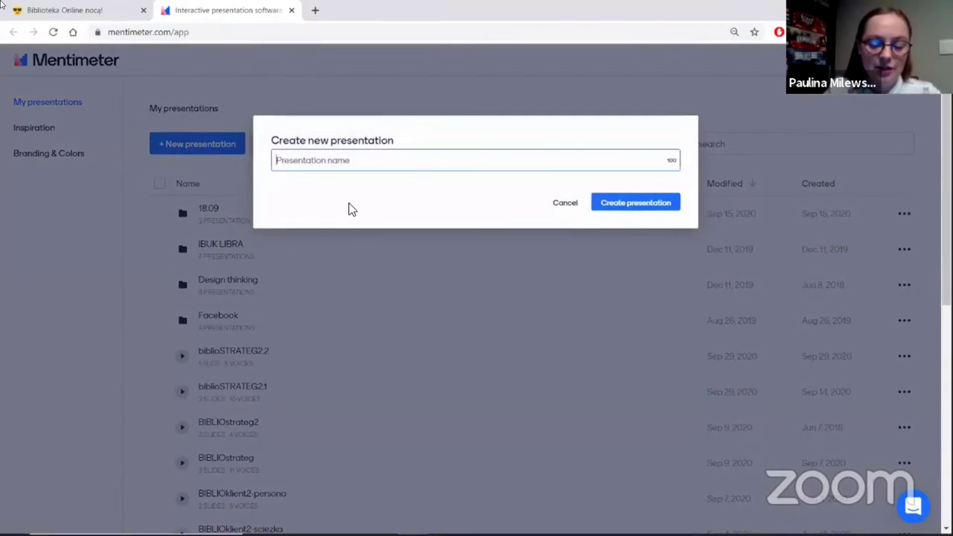
type("No")
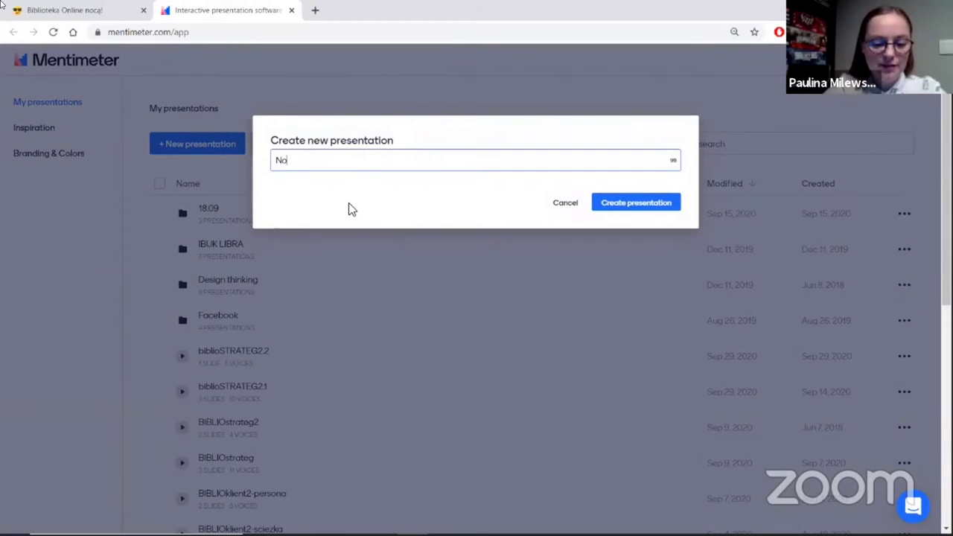
type("c webi")
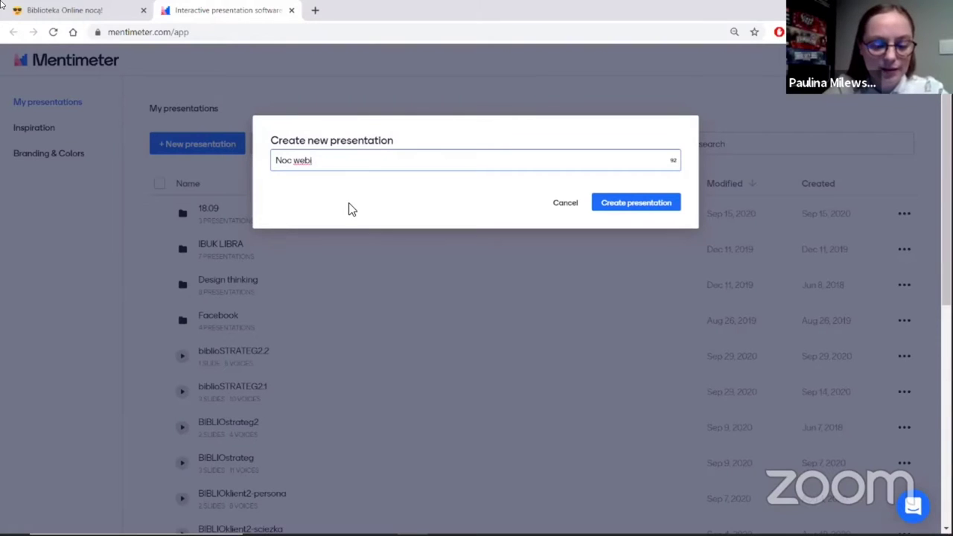
type("nar")
type("ów")
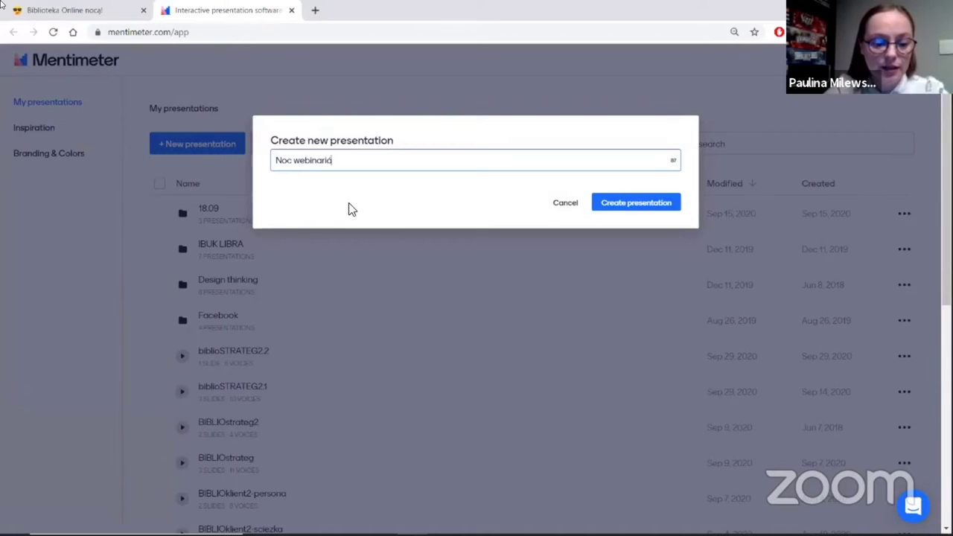
left_click(640, 206)
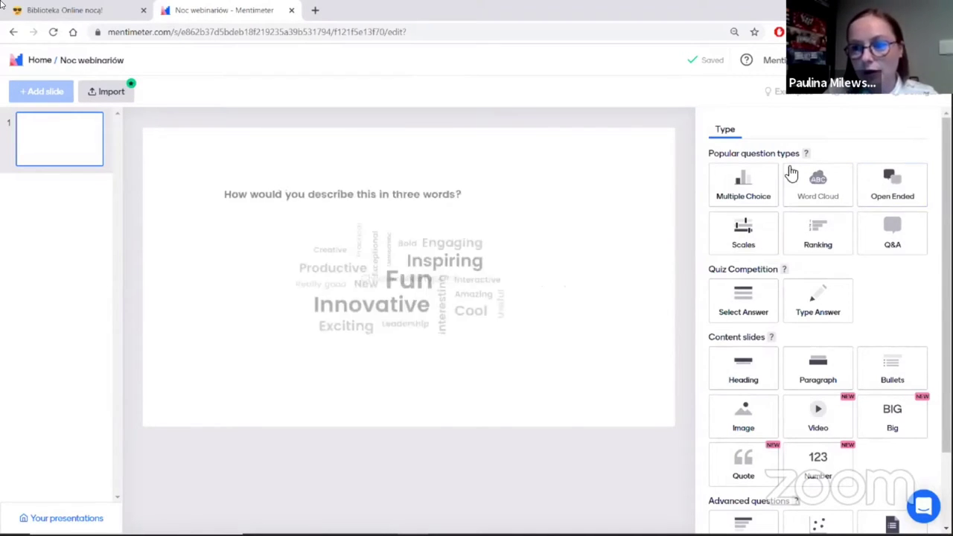
Make the first slide an Open Ended question reading "Jak myślisz, jakiej rasy jest ten czarny pies?"
left_click(889, 191)
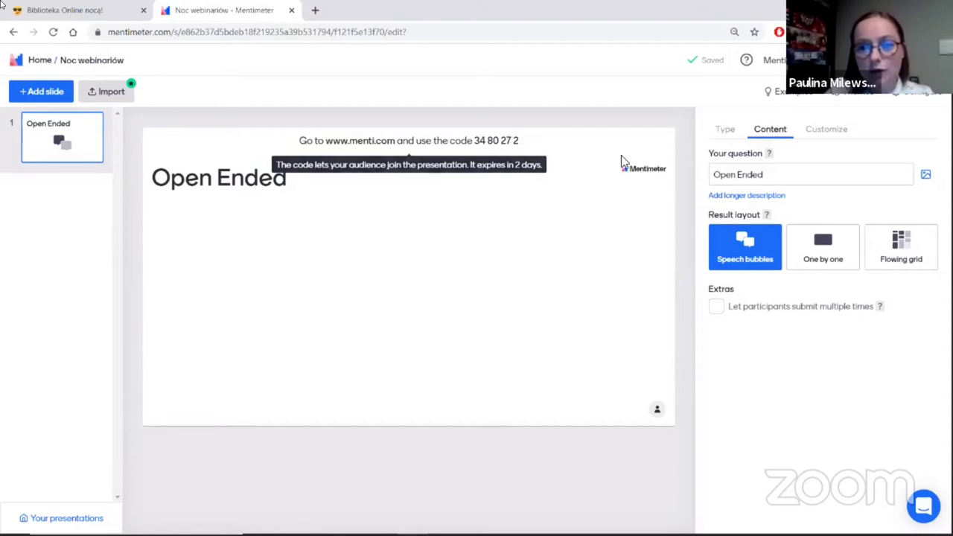
left_click(771, 172)
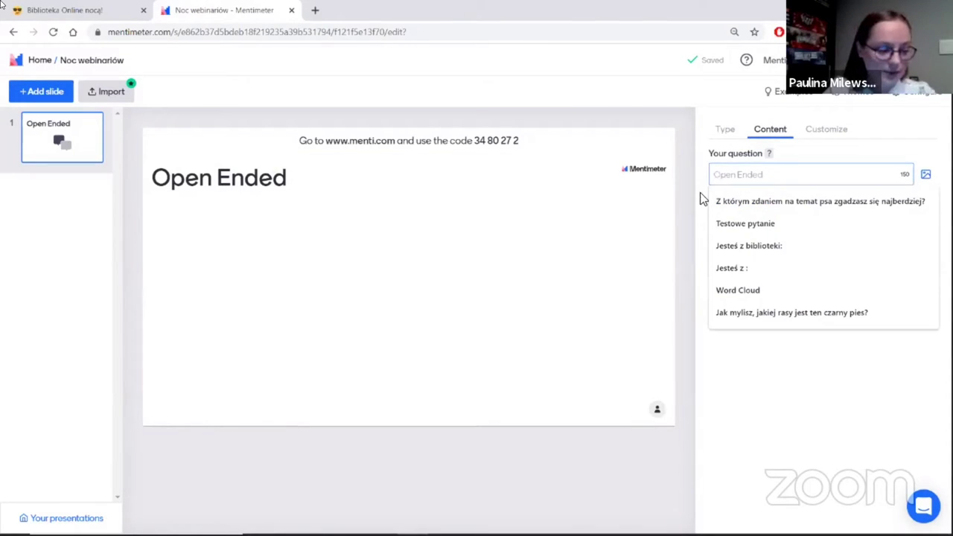
type("Jak")
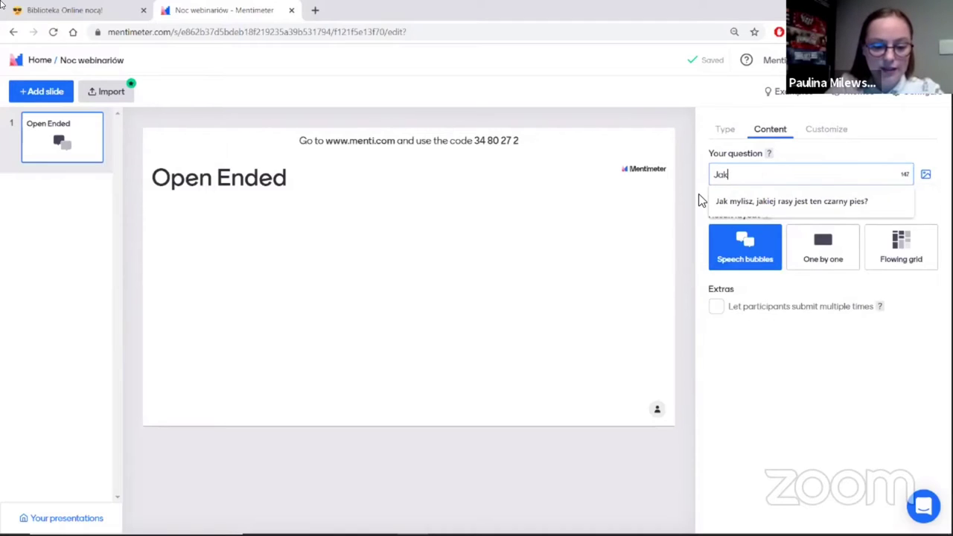
type(" mysl")
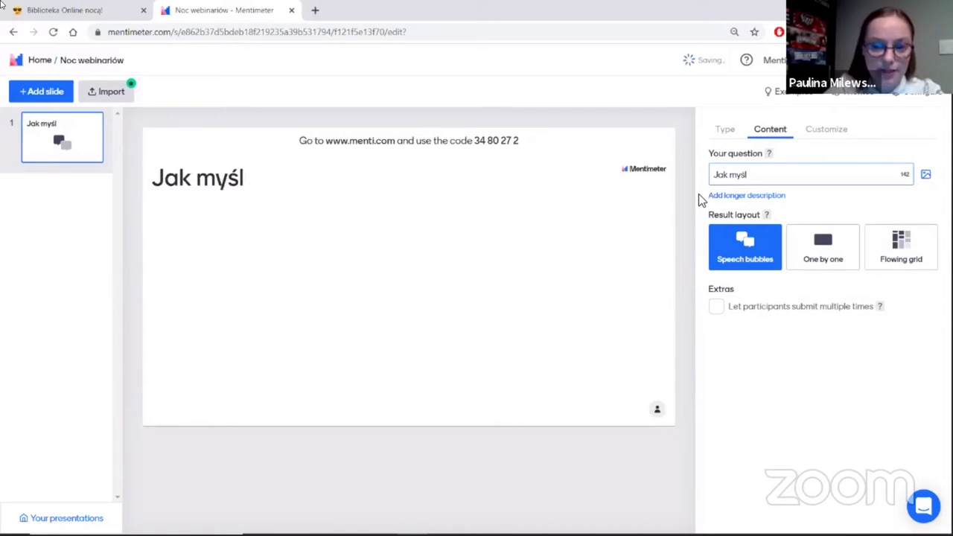
type("isz")
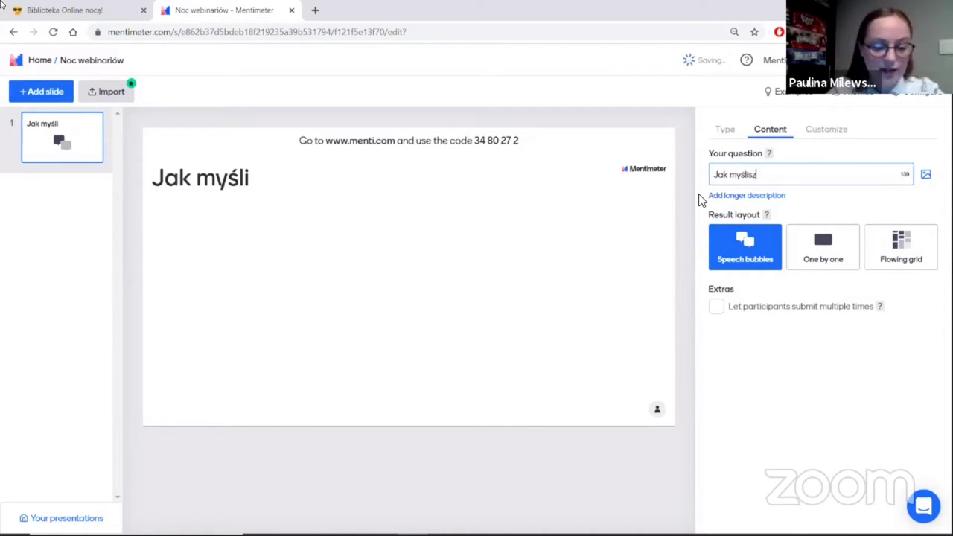
type(", jakiej")
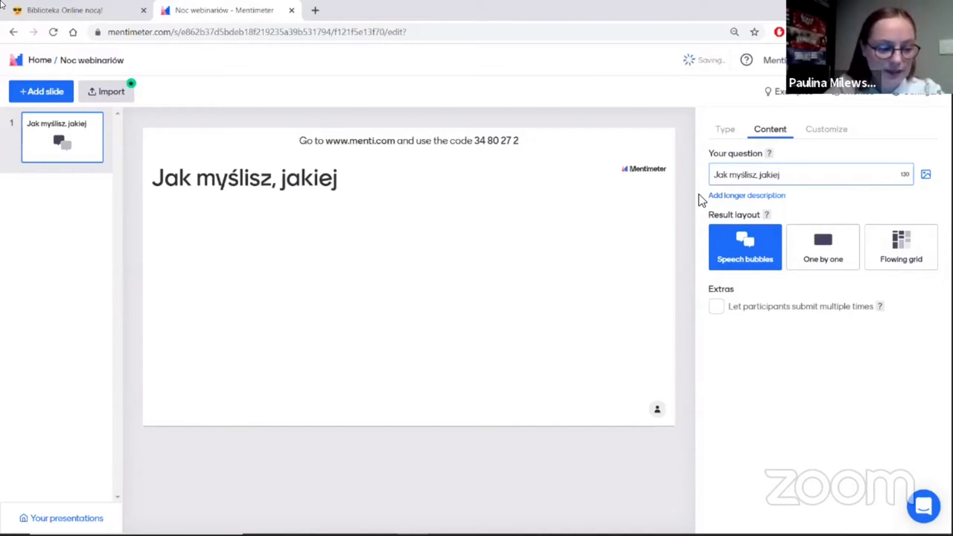
type(" ras")
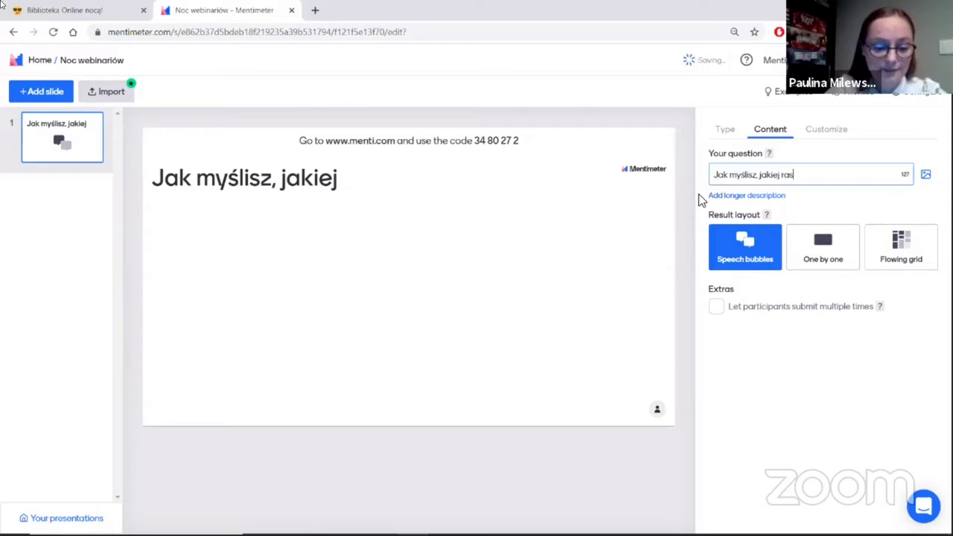
type("y jest")
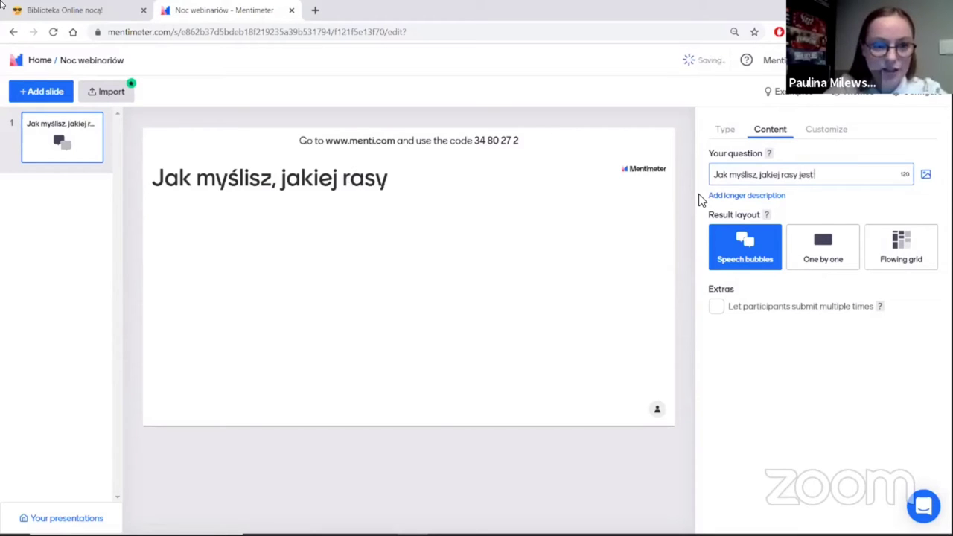
type(" ten")
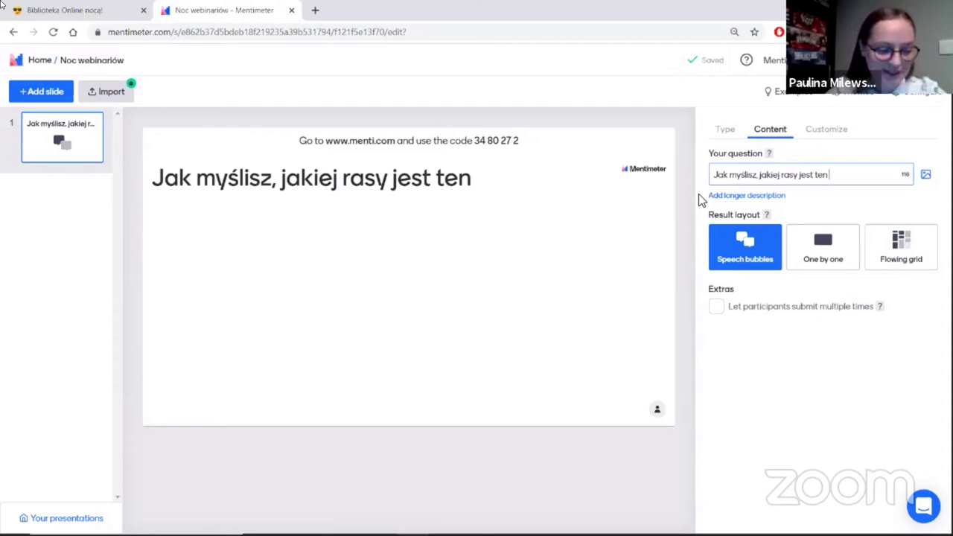
type(" czarny")
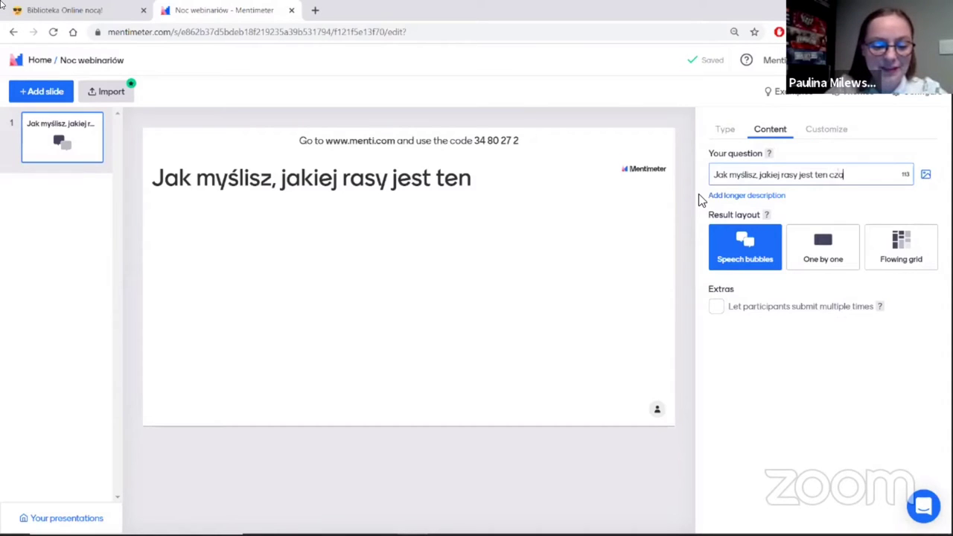
type(" pies?")
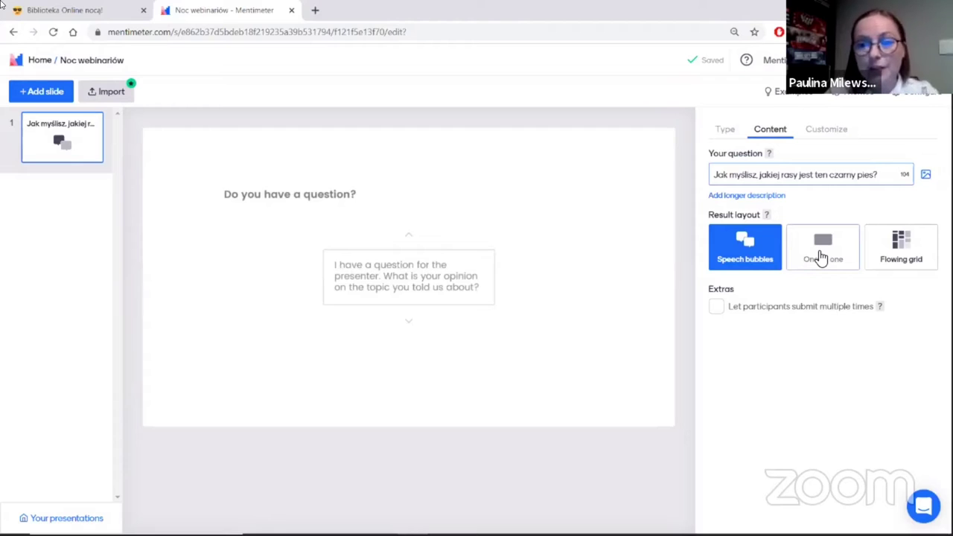
Set the open-ended slide's result layout to Flowing grid and let participants submit multiple times
left_click(890, 254)
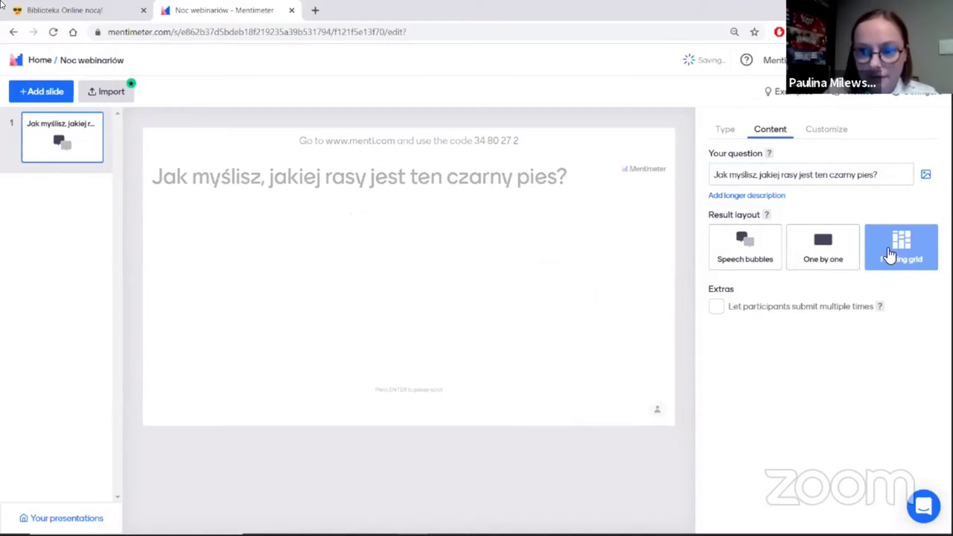
left_click(716, 305)
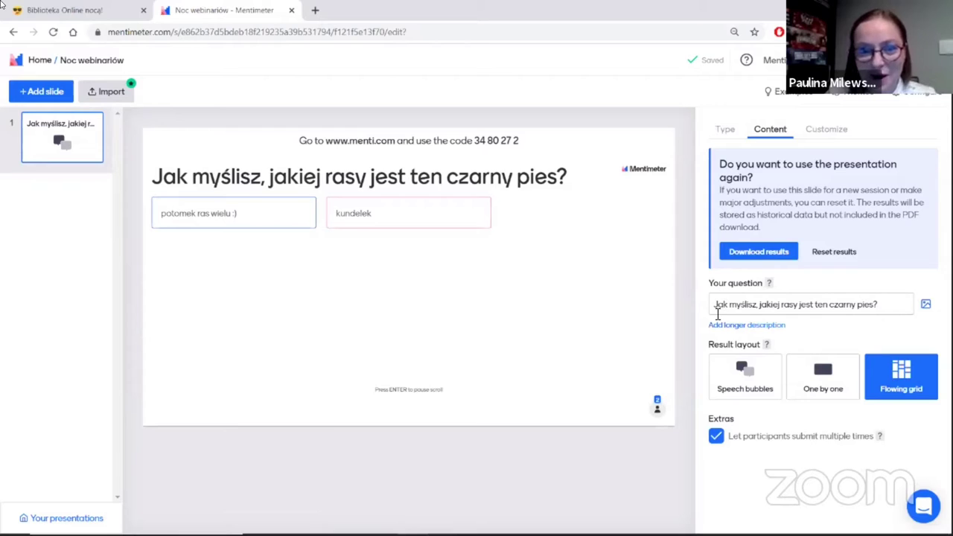
Add a second slide of type Scales with the question "W jakim stopniu te zdania pasują do czarnego psa?"
left_click(26, 100)
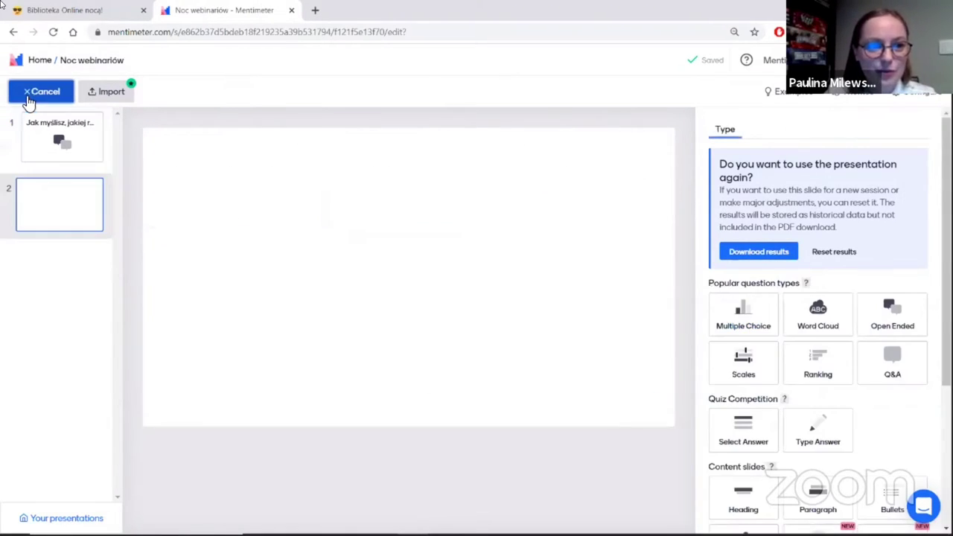
left_click(748, 369)
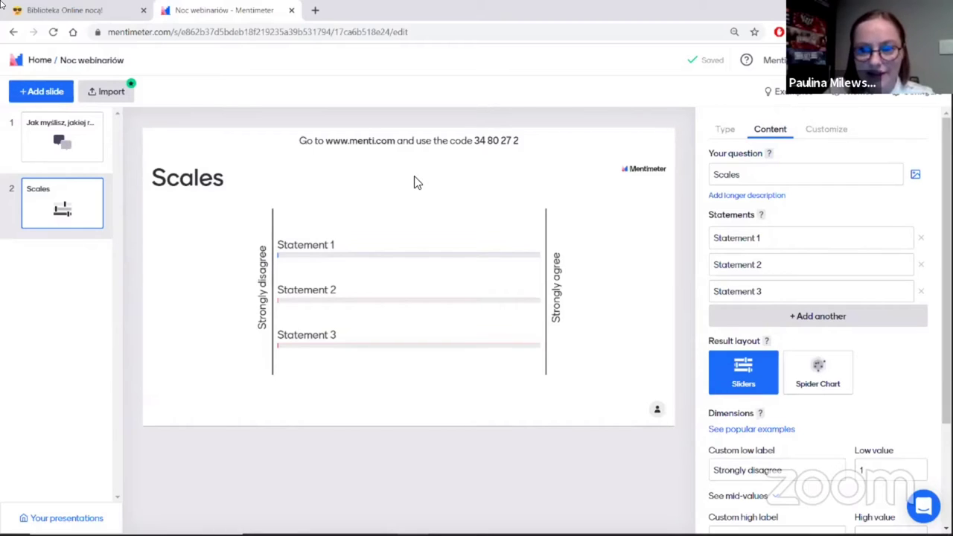
left_click(750, 174)
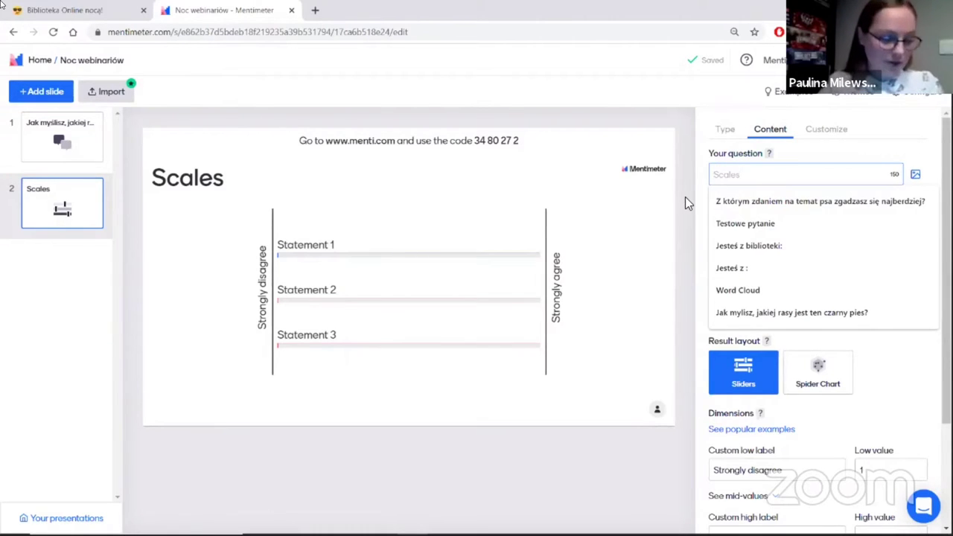
type("W")
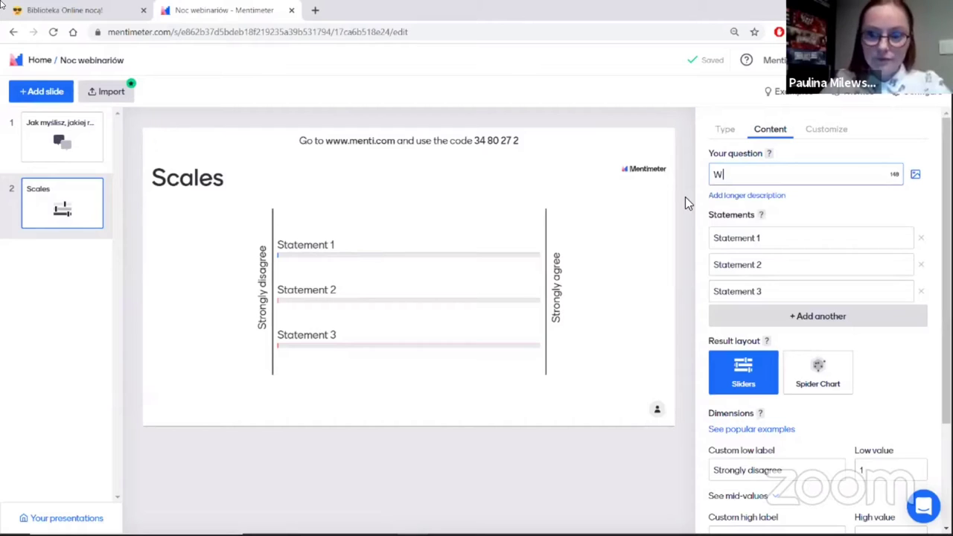
type(" jakim ")
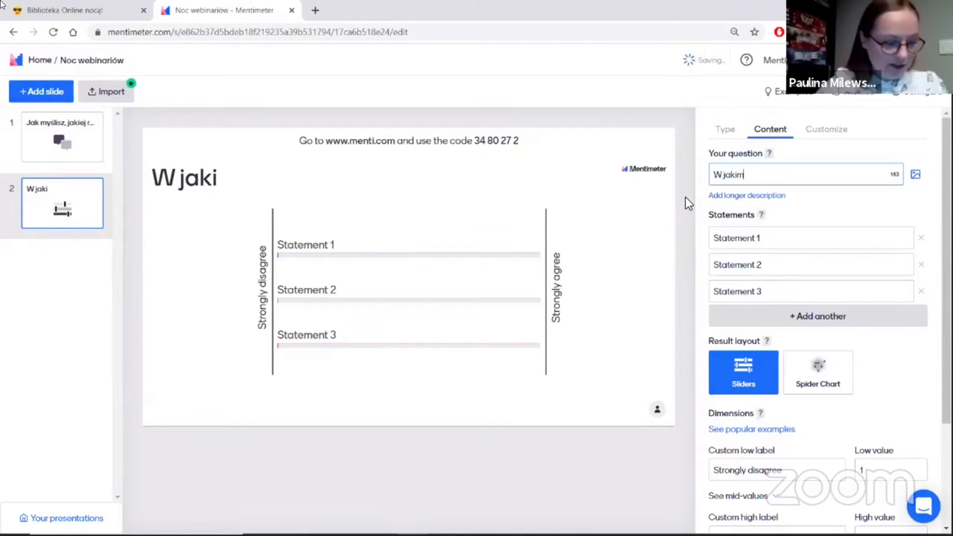
type("stop")
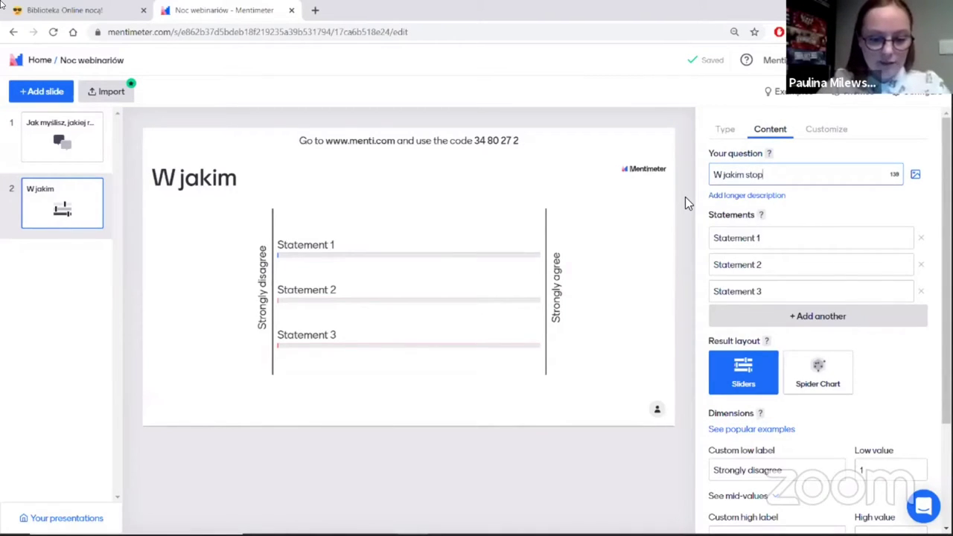
type("niu te")
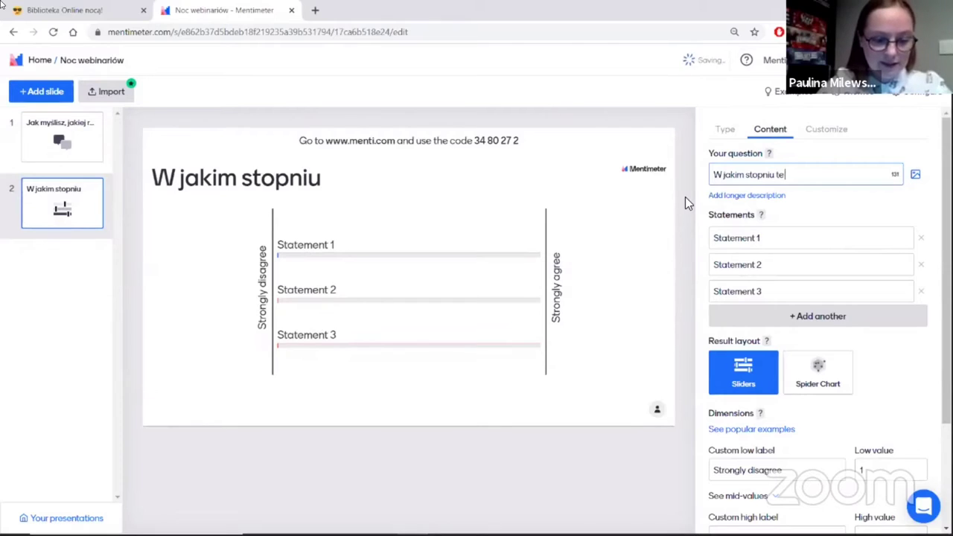
type(" zdania p")
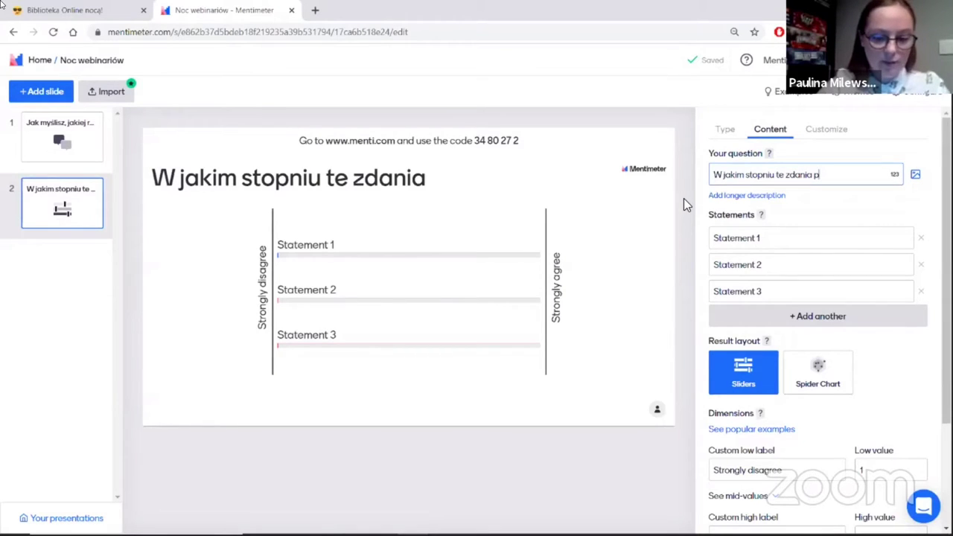
type("asują")
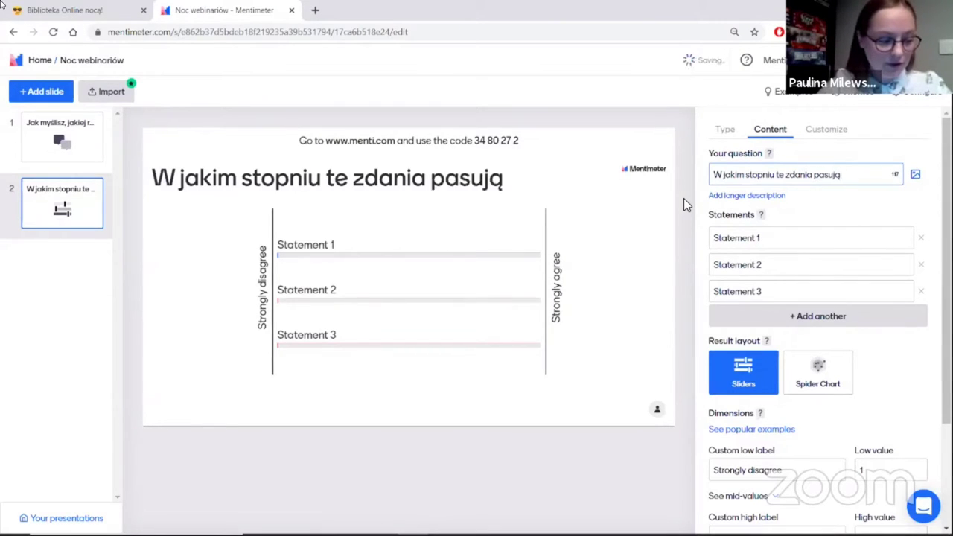
type(" do czarnego psa")
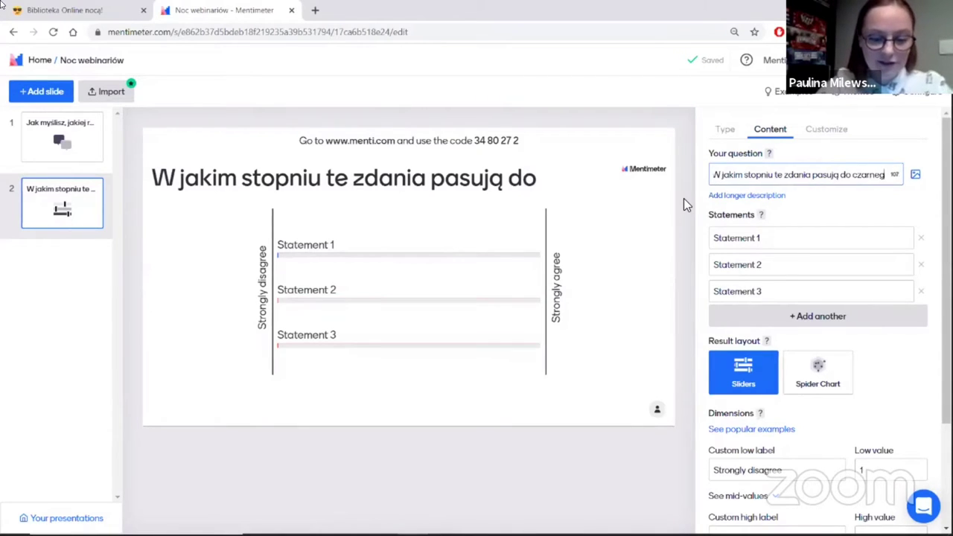
type("?")
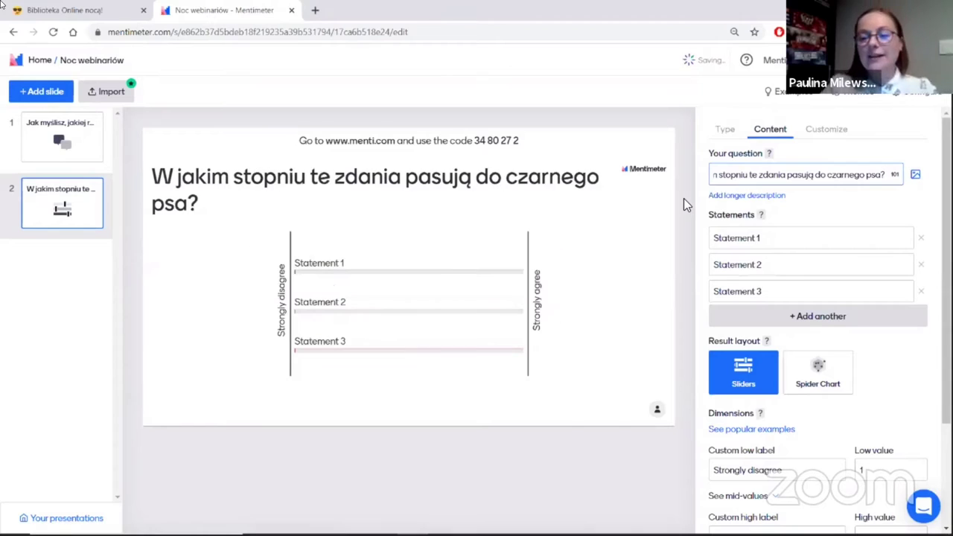
Enter "jest młody" and "lubi jeść marchewkę" as the first two statements of the scales question
left_click(776, 238)
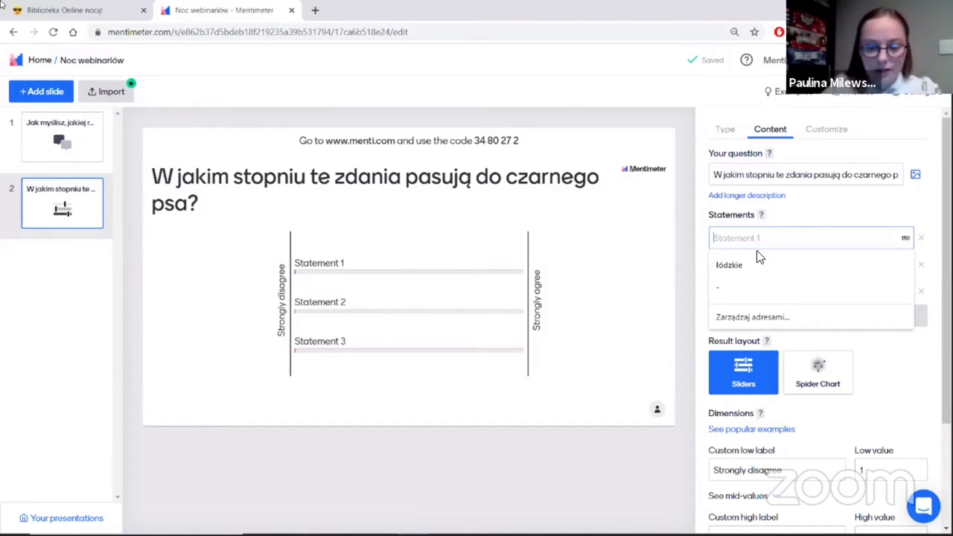
type("jest młody")
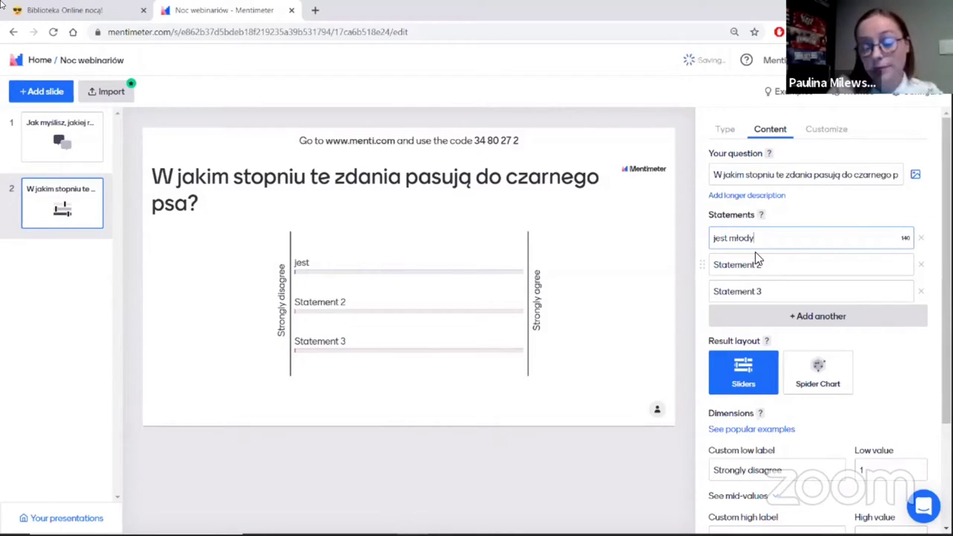
left_click(755, 266)
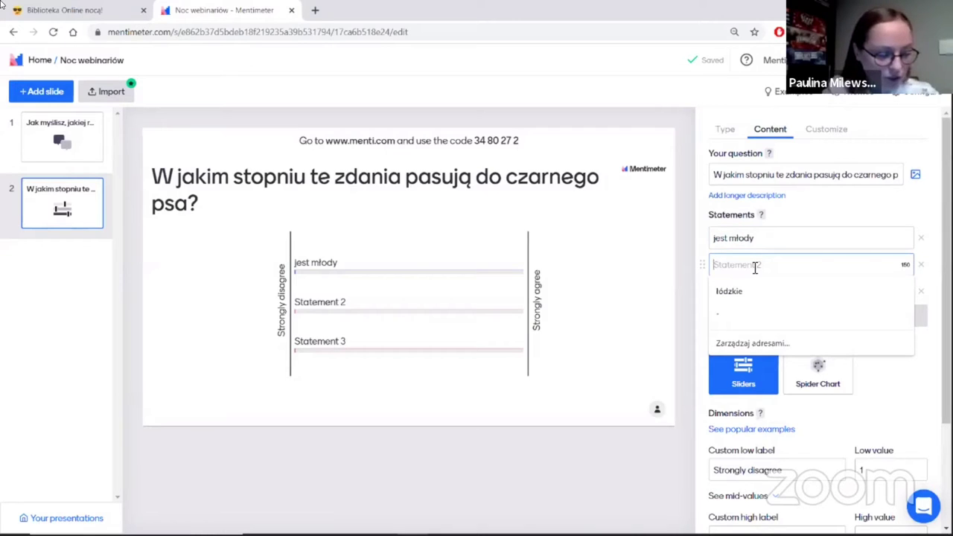
type("lubi")
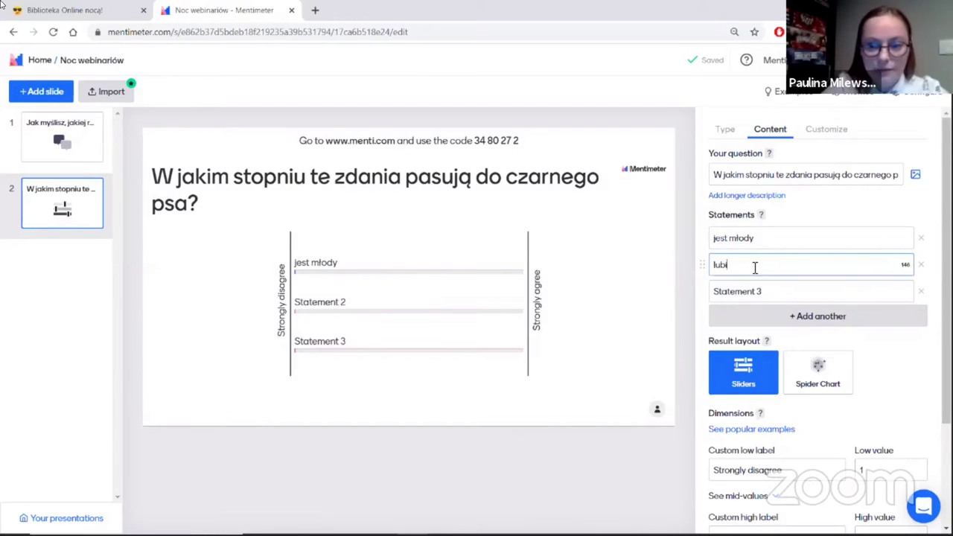
type(" jeść marchewk")
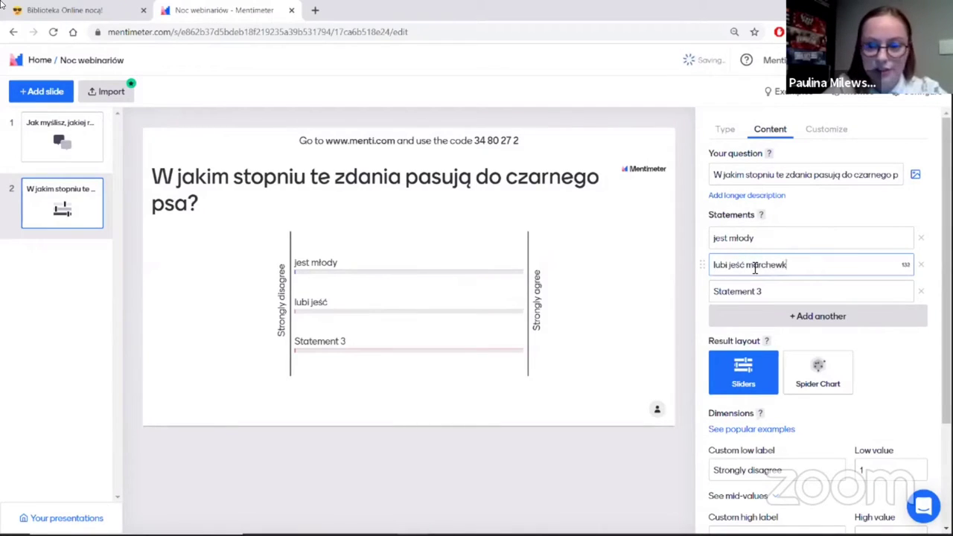
type("ę")
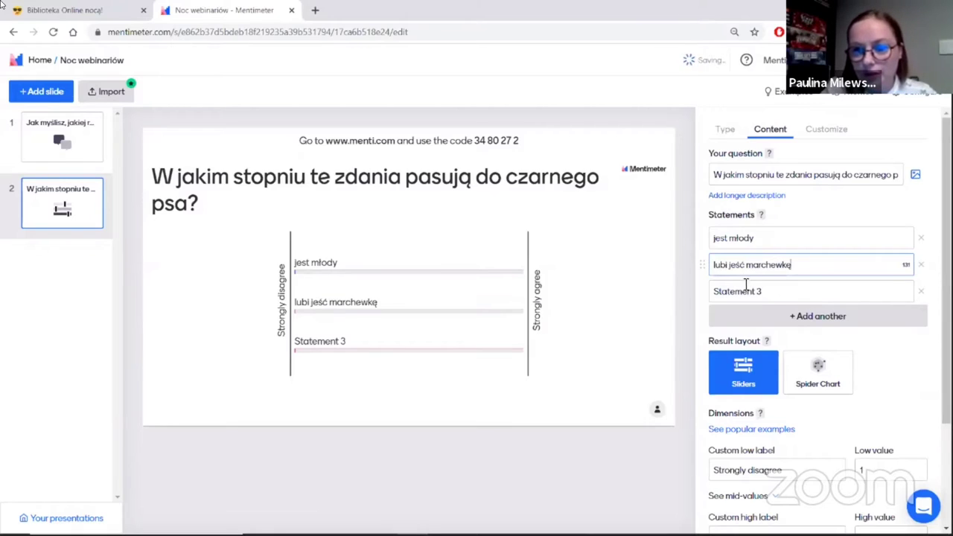
Set the third statement of the scales question to "jest smutny" and add a fourth reading "lubi biegać"
left_click(745, 285)
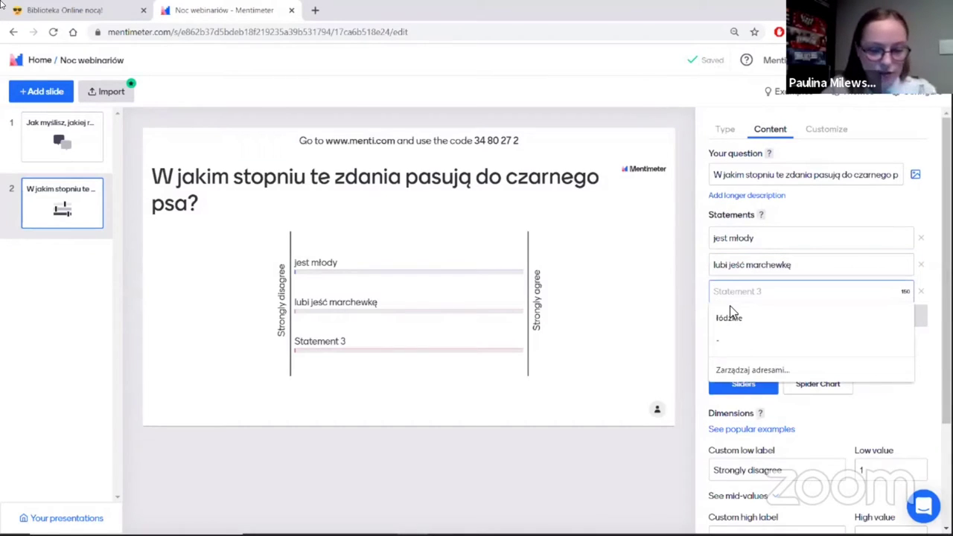
type("jest smutny")
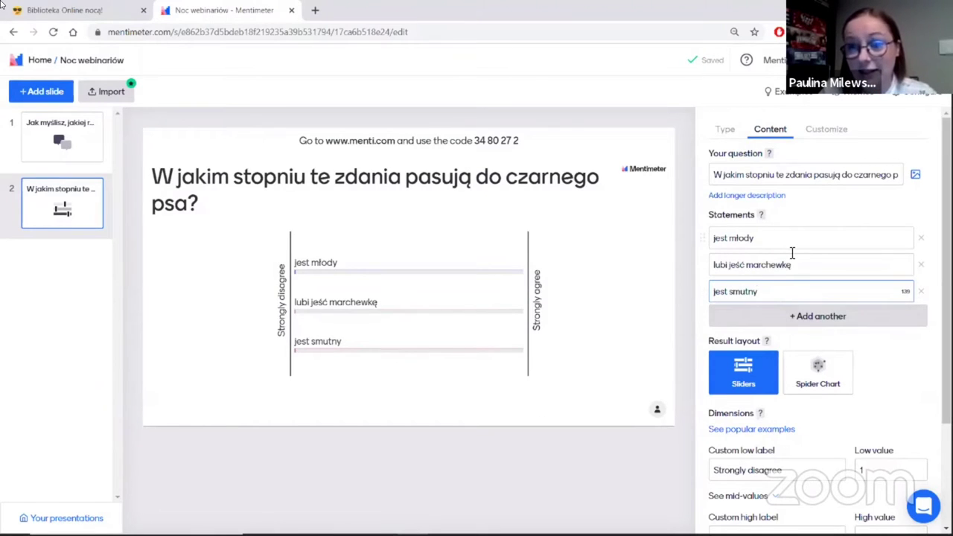
left_click(796, 319)
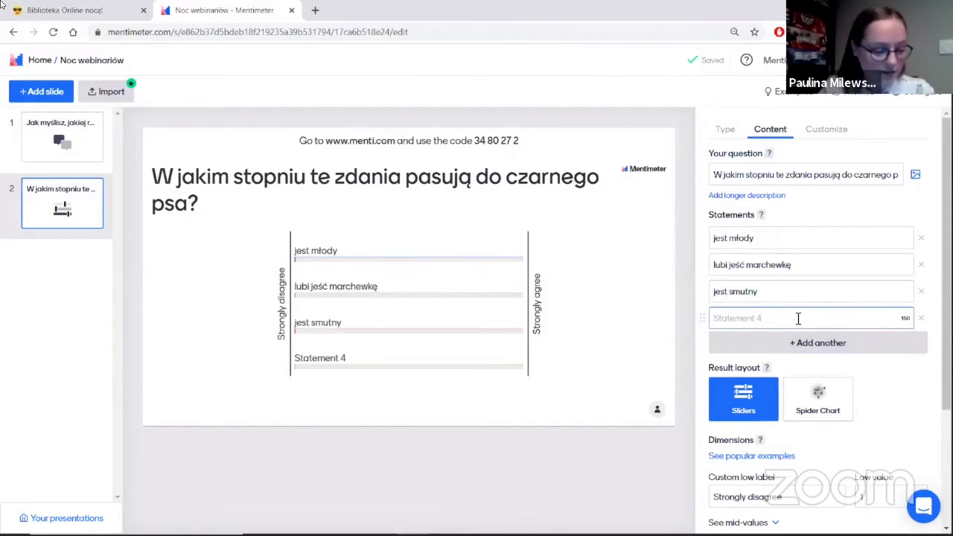
type("lubi")
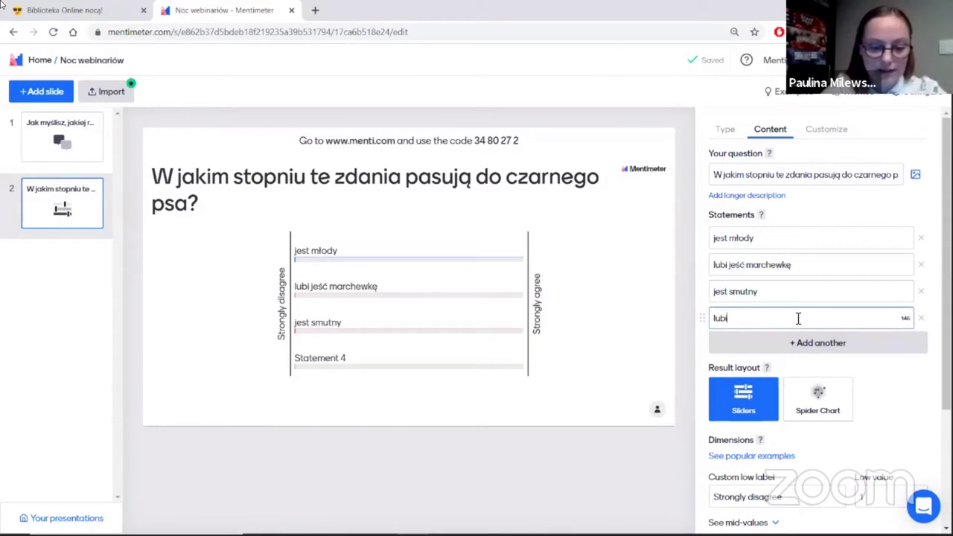
type(" biegać")
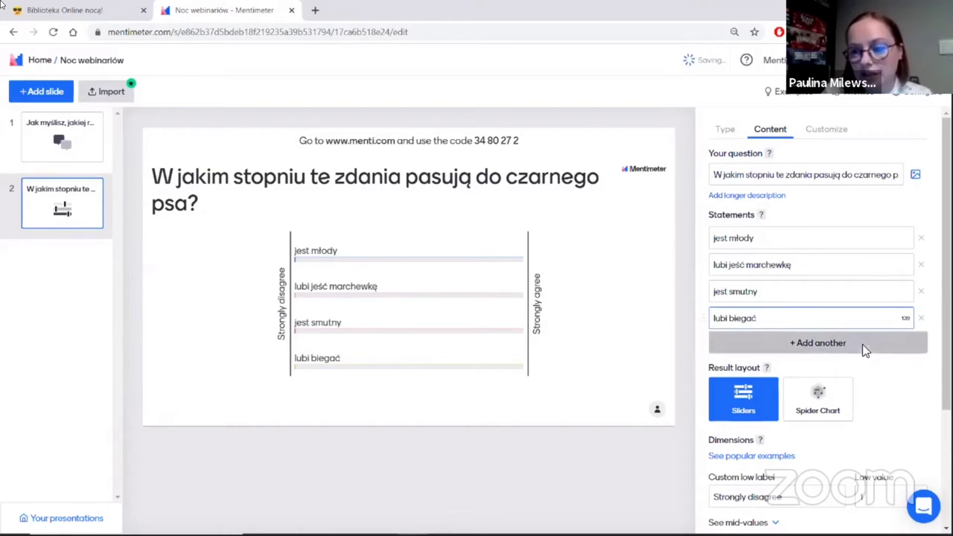
Set the scale's custom low label to "Nie pasuje" and its custom high label to "Bardzo pasuje"
scroll(863, 361, "down", 3)
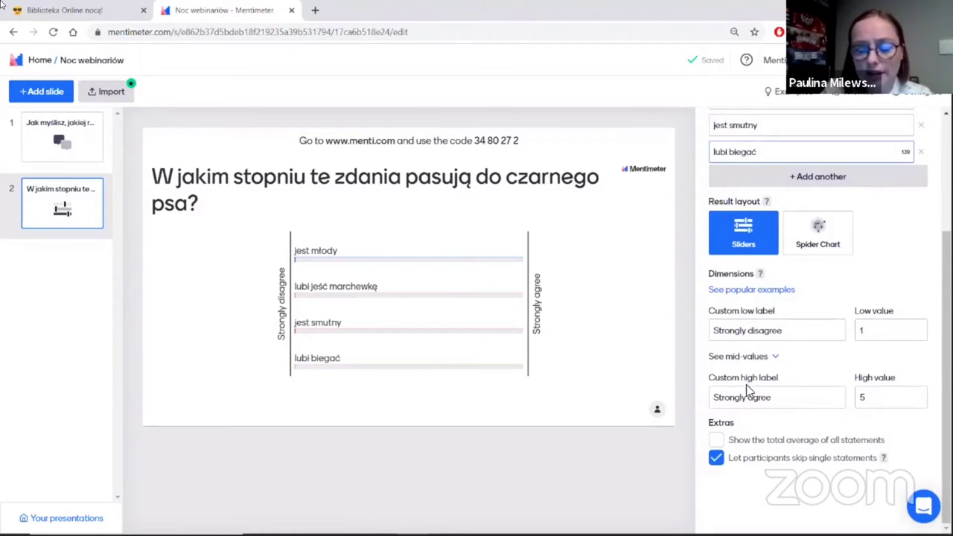
left_click(749, 329)
triple_click(748, 330)
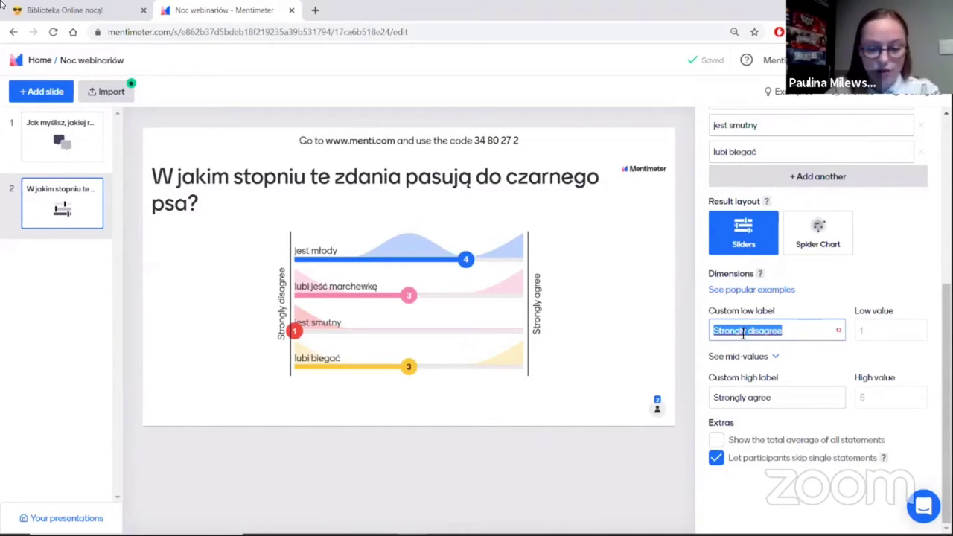
type("Nie")
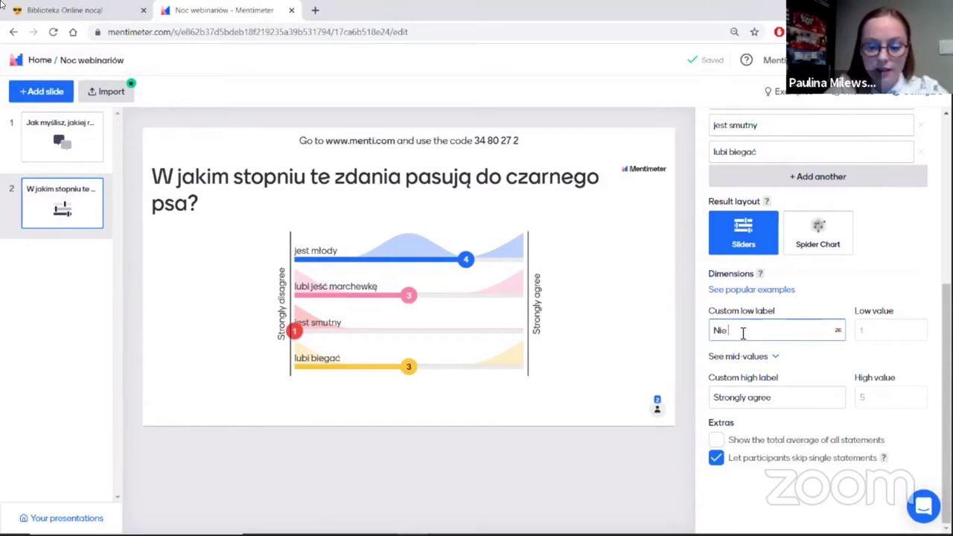
type(" pasuje")
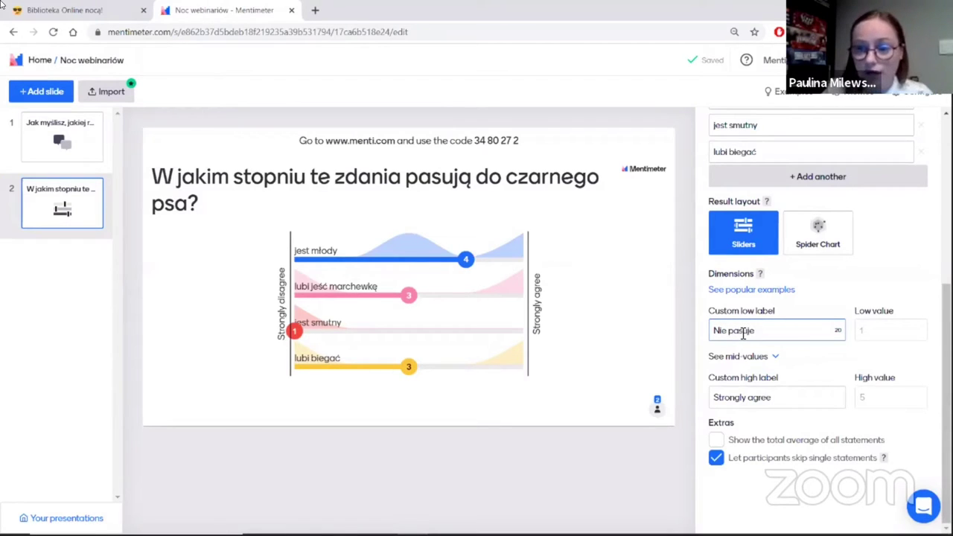
left_click(776, 396)
key("ctrl+a")
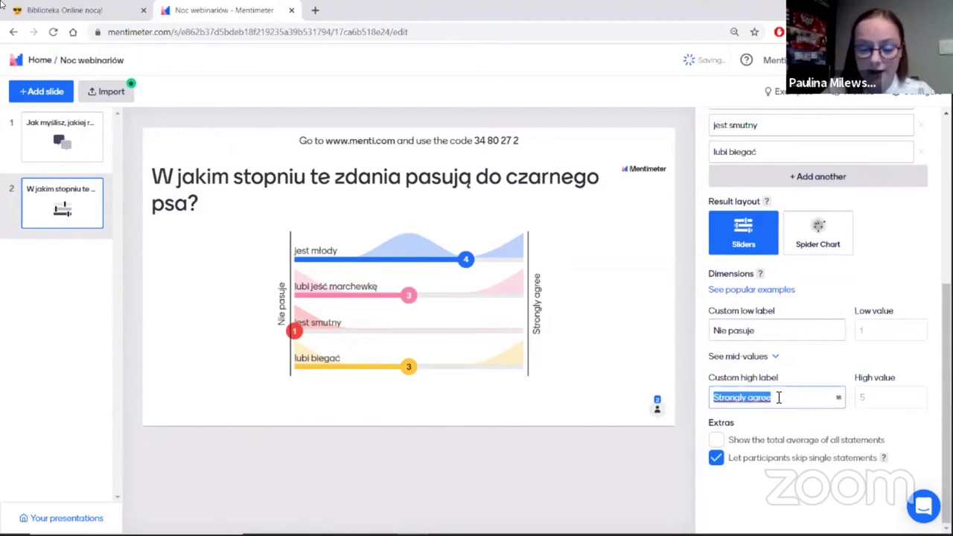
type("Bardzo p")
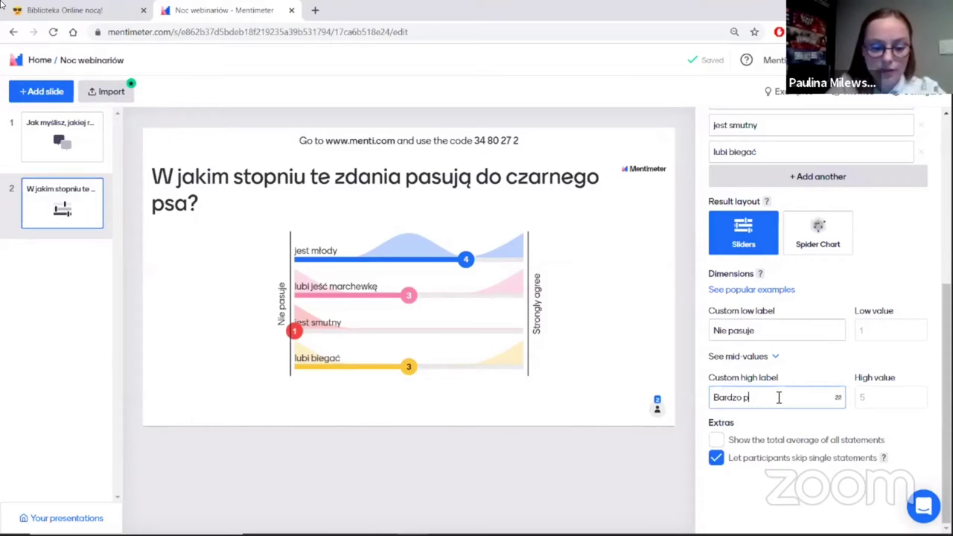
type("asuje")
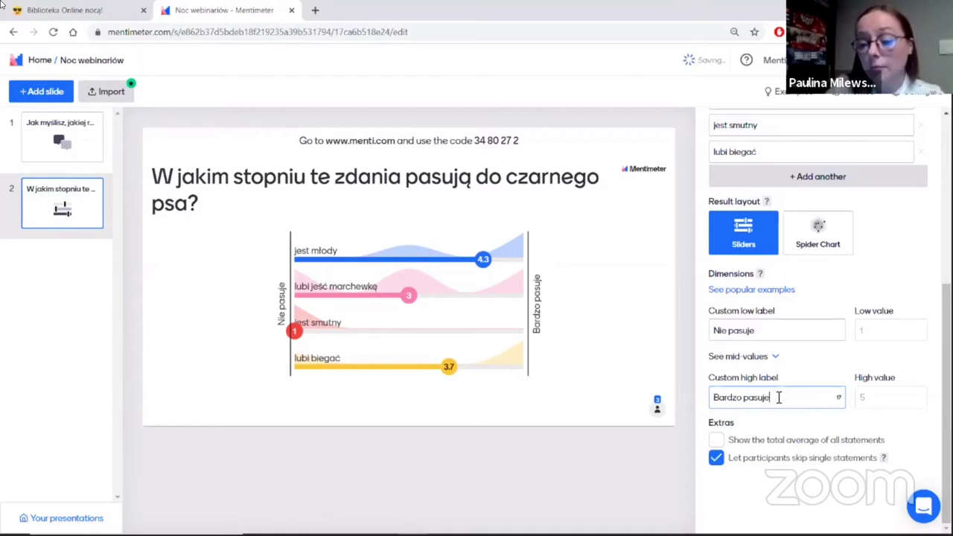
left_click(628, 440)
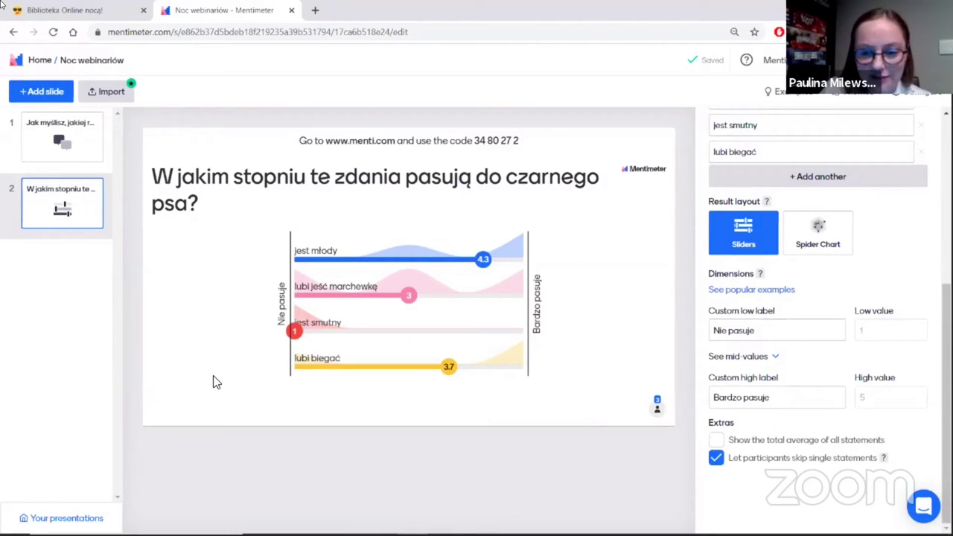
Add a third slide of type Word Cloud with the question "Czy ten czarny pies jest czarny?"
left_click(58, 94)
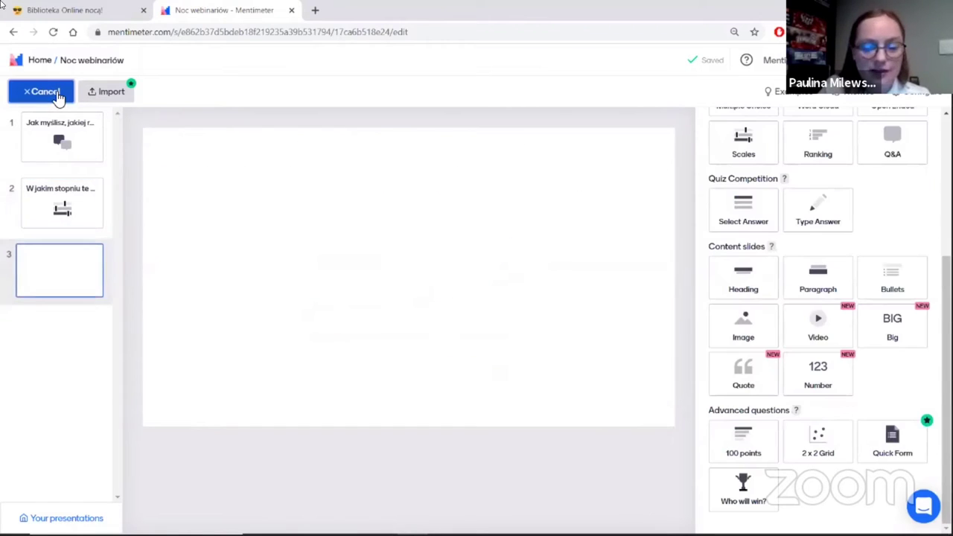
scroll(777, 321, "up", 3)
scroll(779, 316, "down", 1)
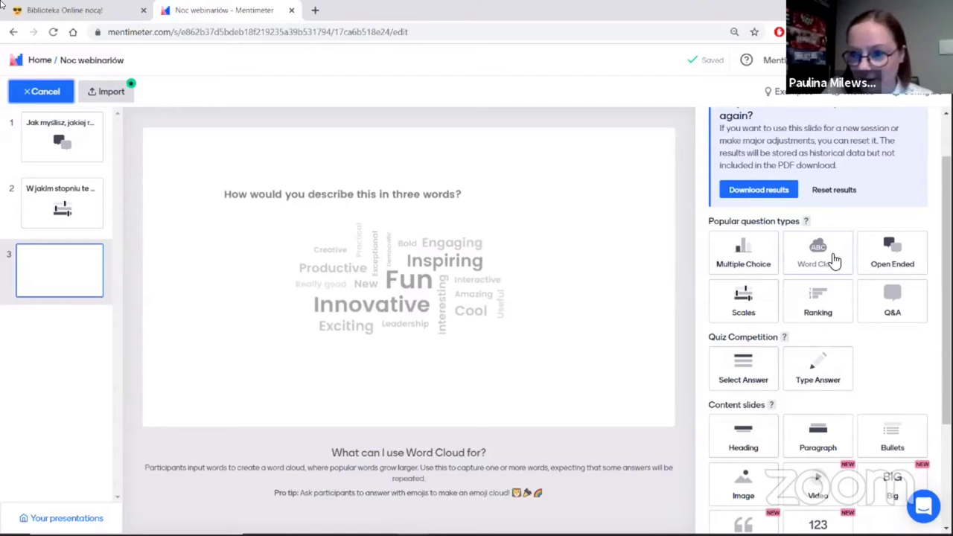
left_click(829, 259)
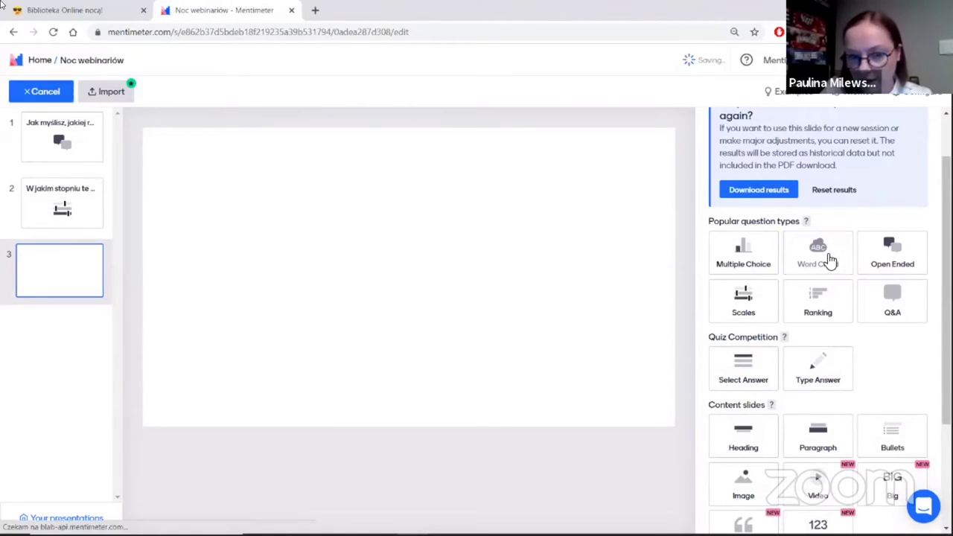
left_click(753, 174)
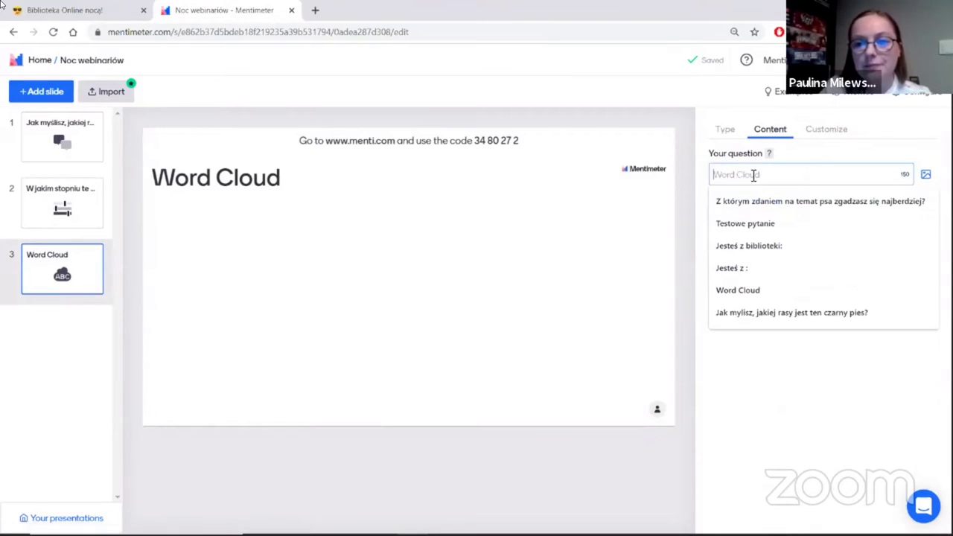
key("Down")
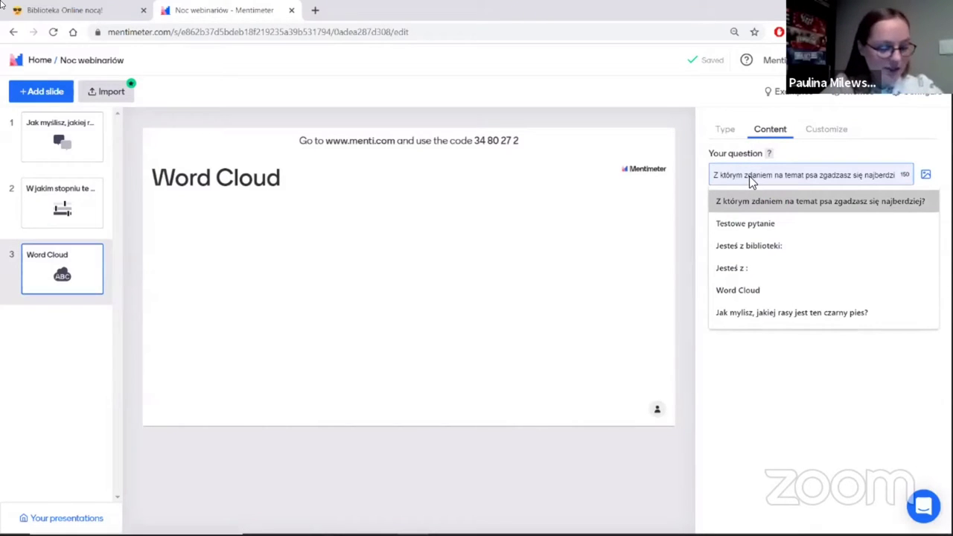
type("Czy ten czarny pies jest czarny?")
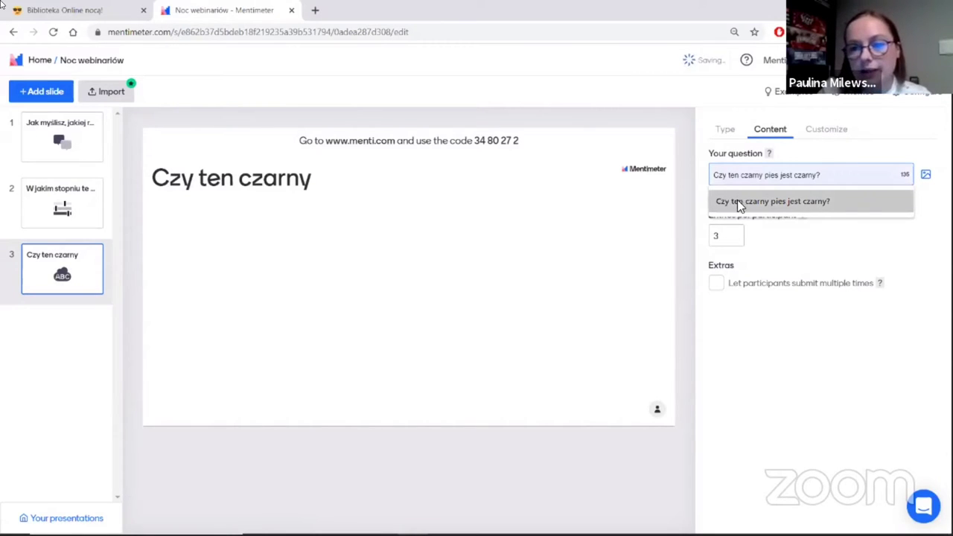
left_click(737, 200)
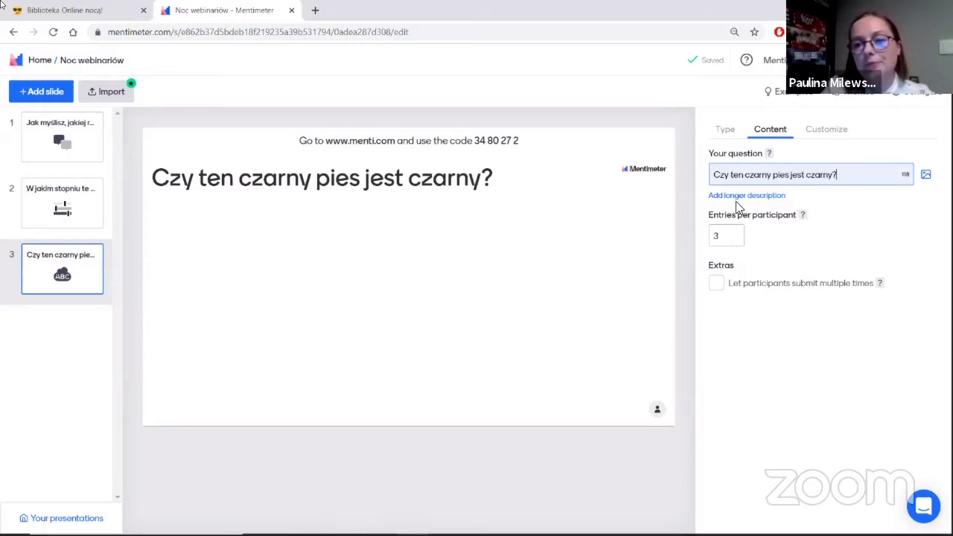
Set the word cloud's entries per participant to 5 and let participants submit multiple times
left_click(715, 236)
double_click(716, 235)
type("5")
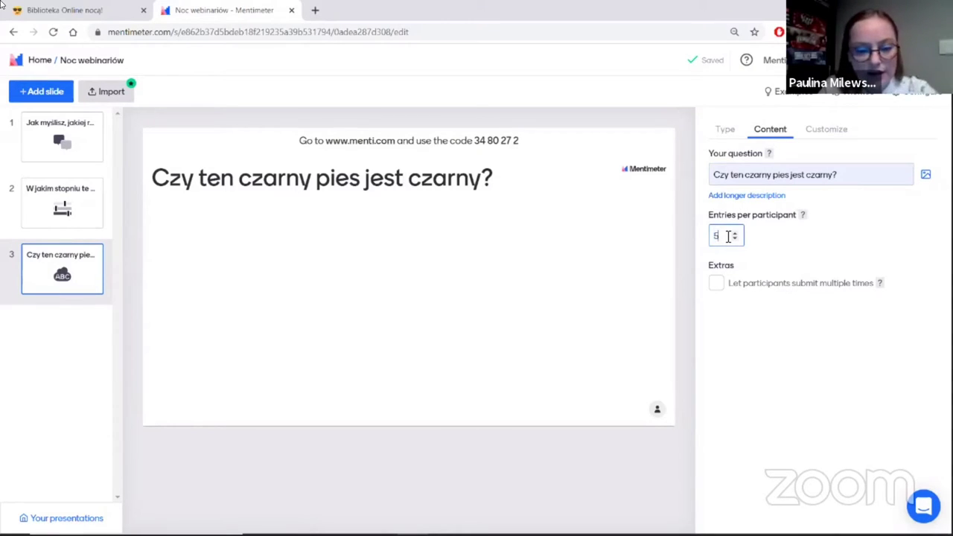
left_click(715, 283)
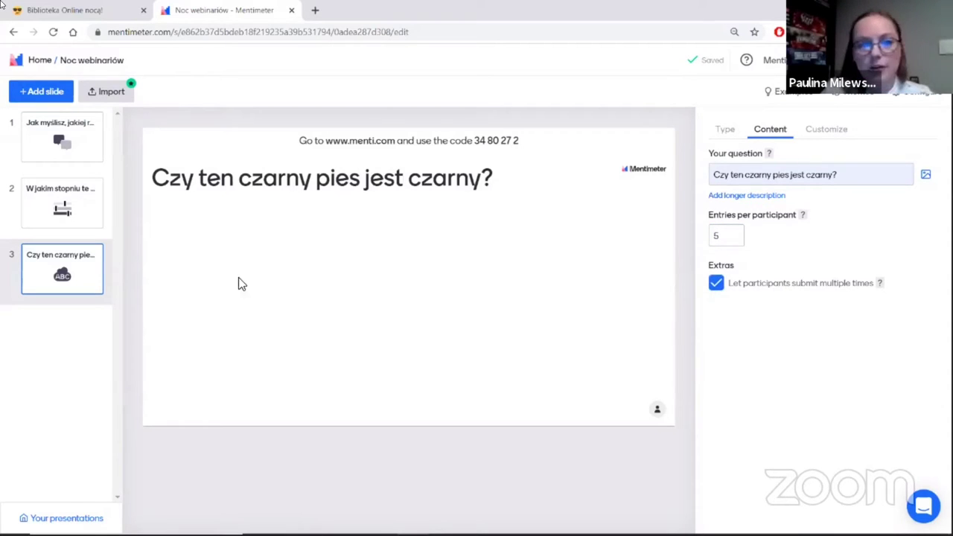
Go back to the first slide, "Jak myślisz, jakiej rasy jest ten czarny pies?", and start presenting in full screen
left_click(100, 156)
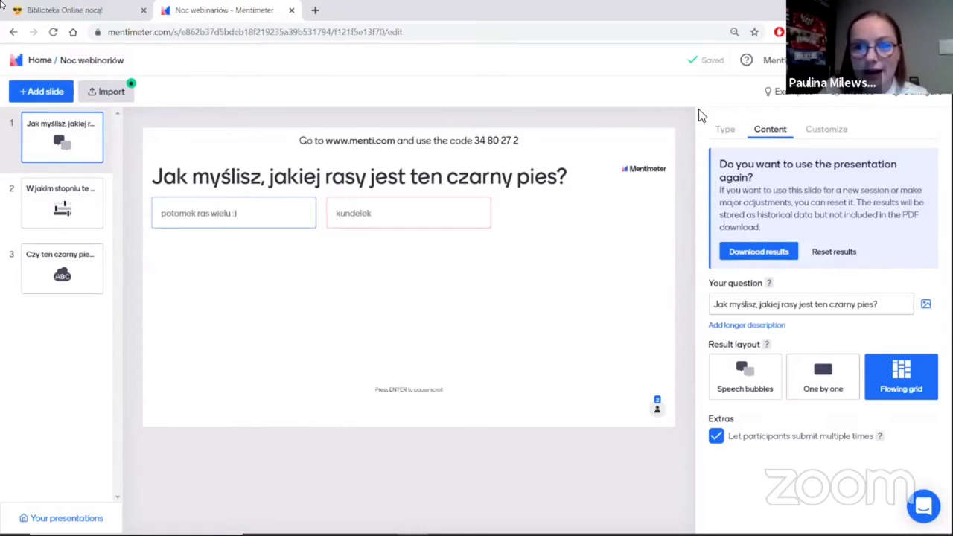
left_click(904, 59)
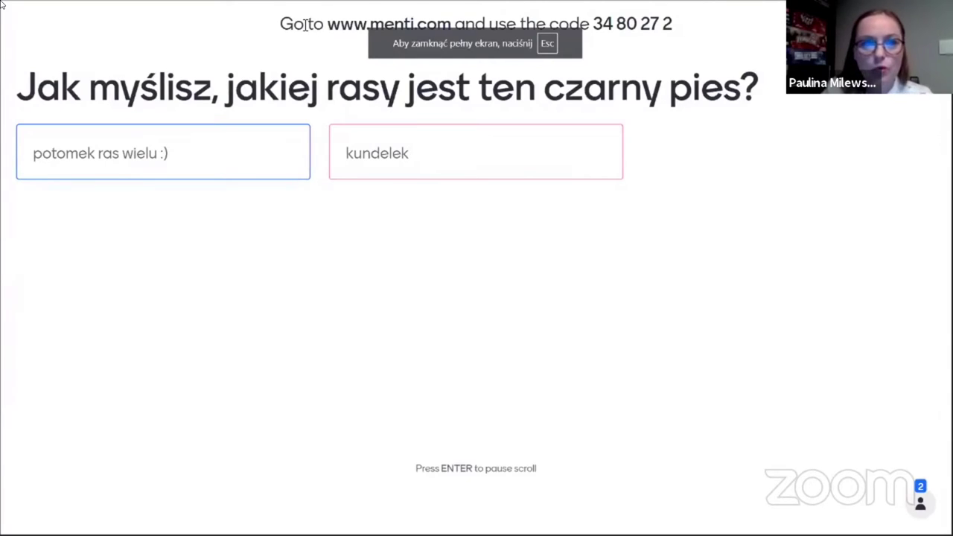
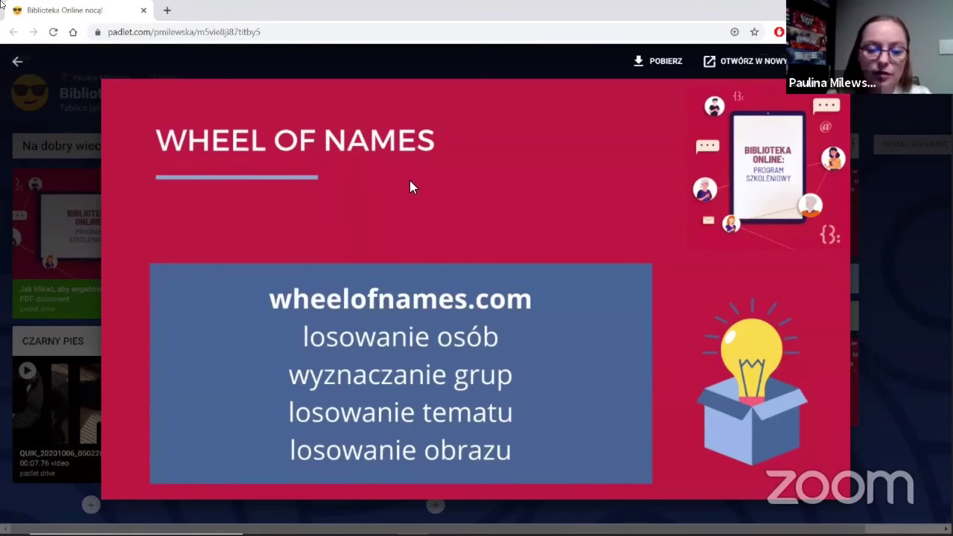
Leave the Padlet slide viewer and switch to the Wheel of Names website
left_click(17, 65)
left_click(430, 293)
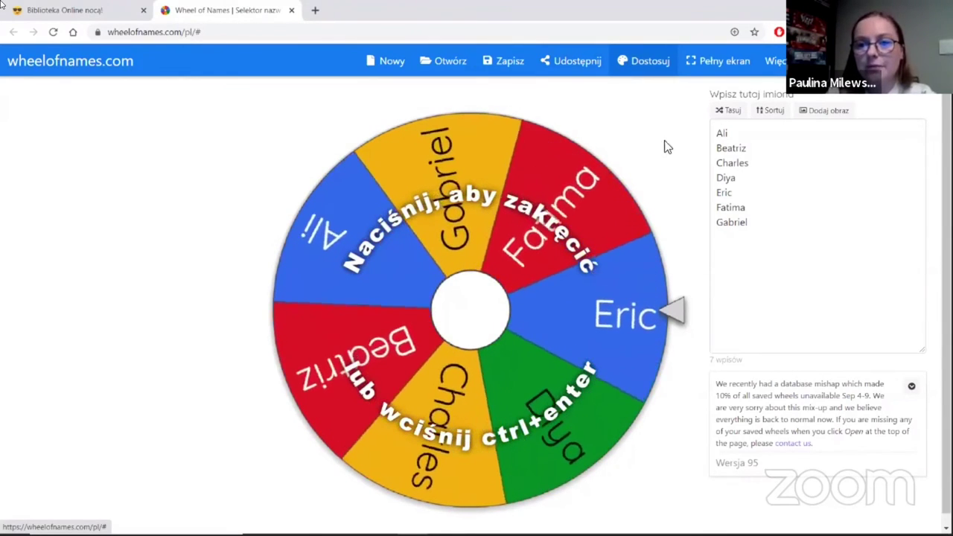
Replace the wheel's sample names with the entries park, las, plażę, miasto and wieś, one per line
left_click(729, 242)
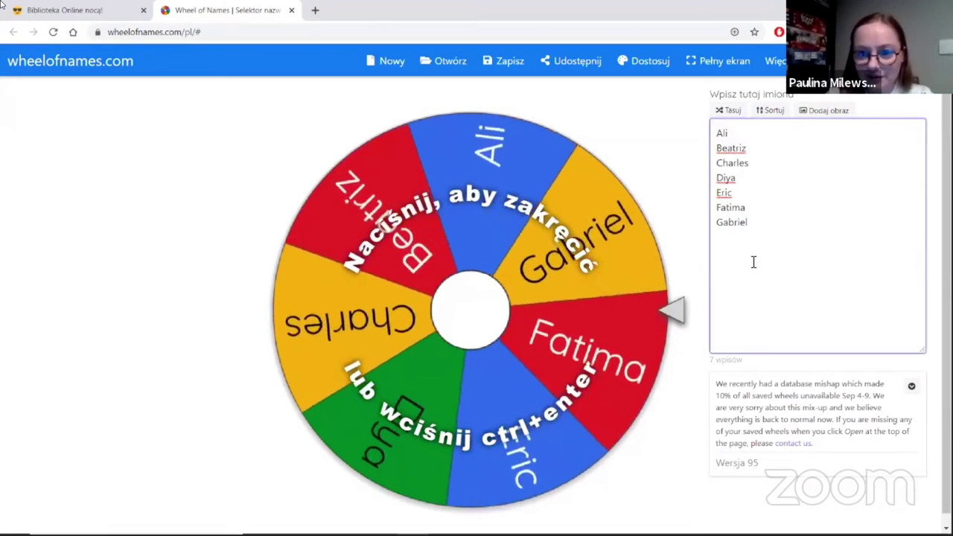
left_click_drag(761, 227, 711, 130)
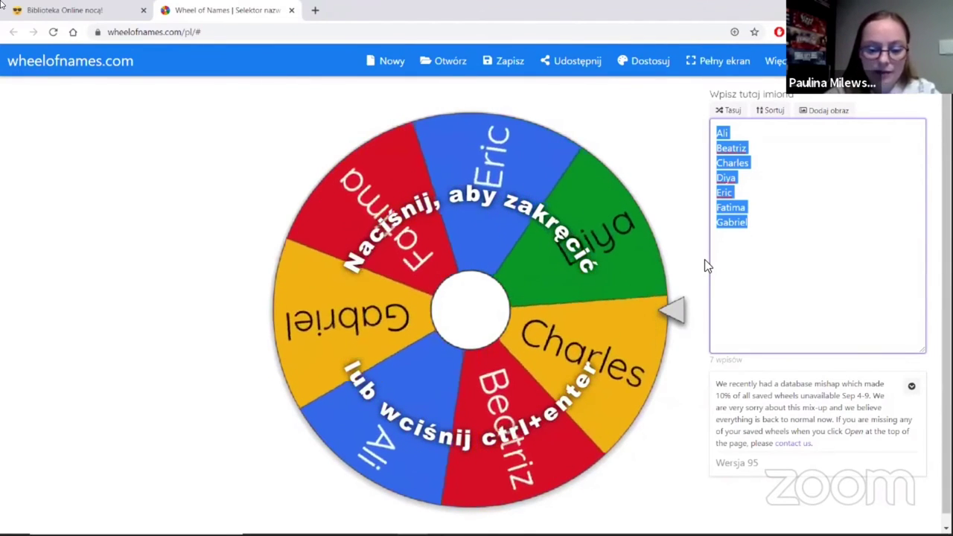
type("park")
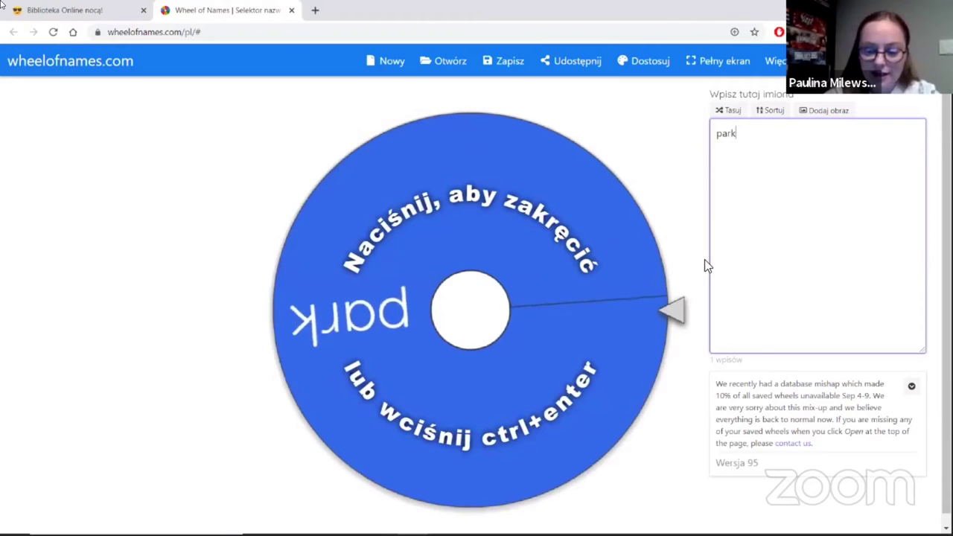
key("Return")
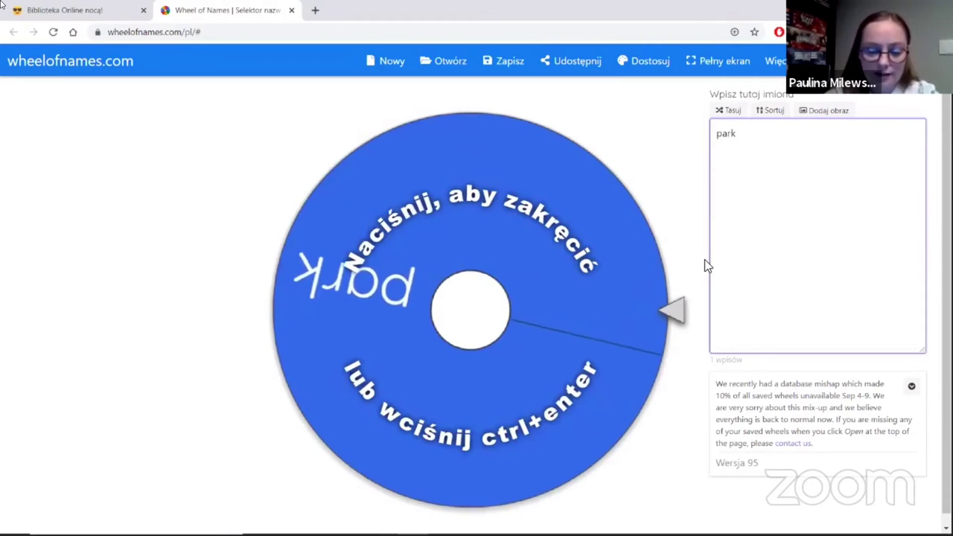
type("las")
key("Return")
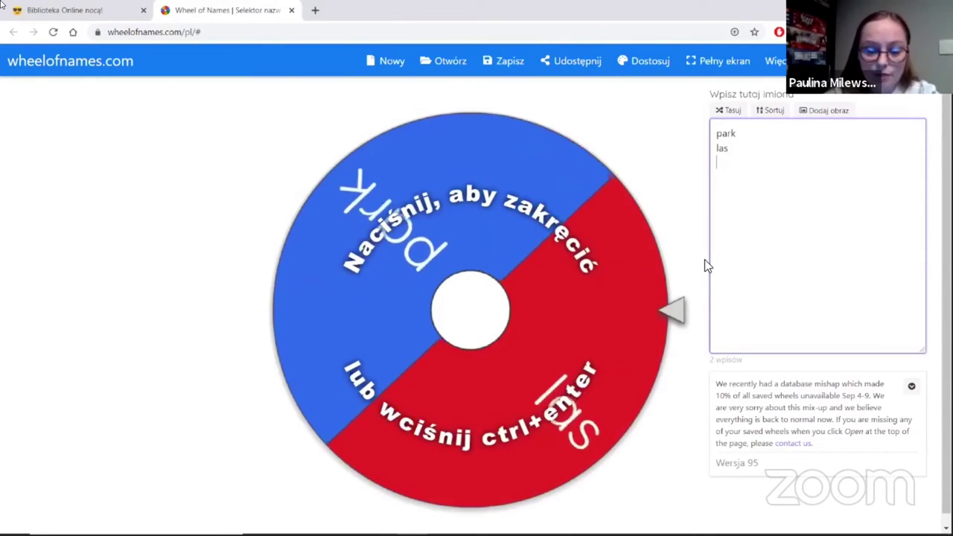
type("plazę")
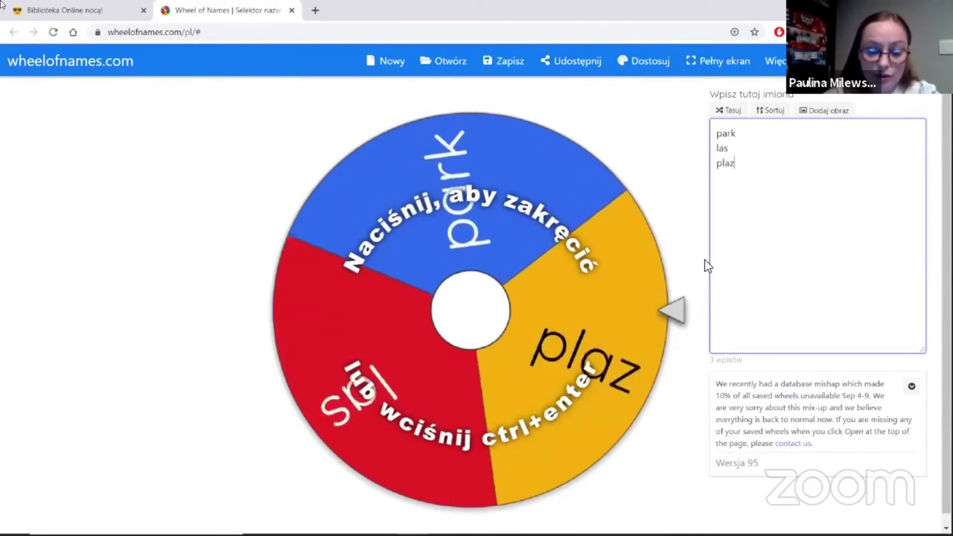
key("BackSpace")
key("BackSpace")
type("żę")
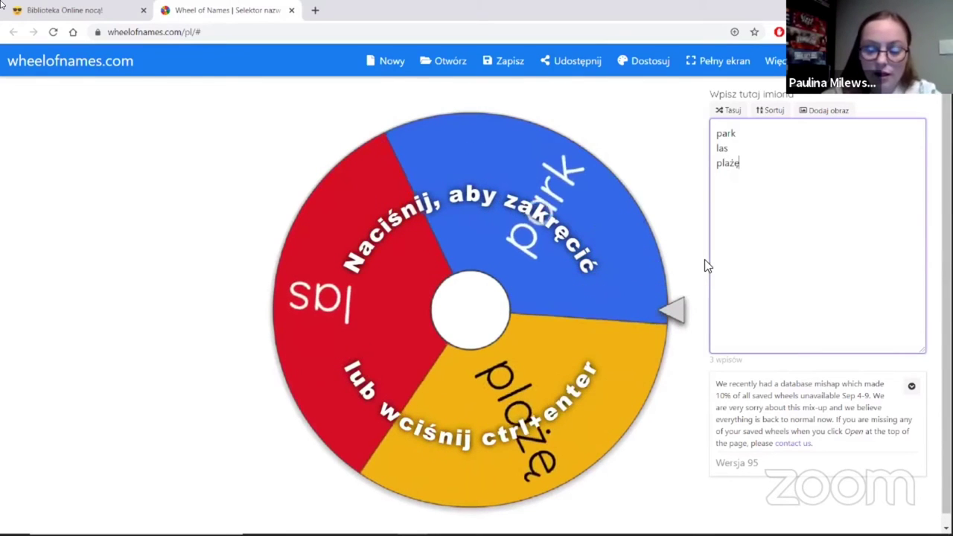
key("Return")
type("miasto")
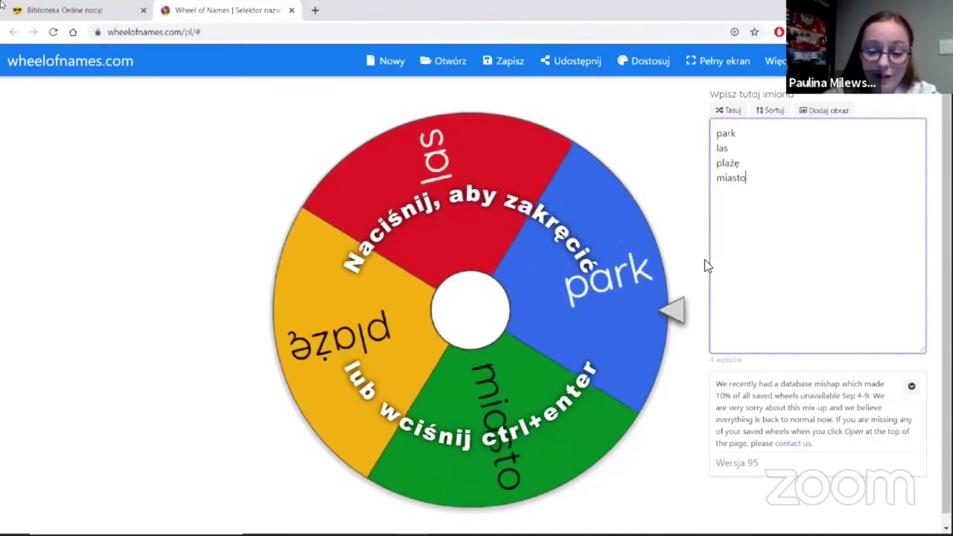
key("Return")
type("wieś")
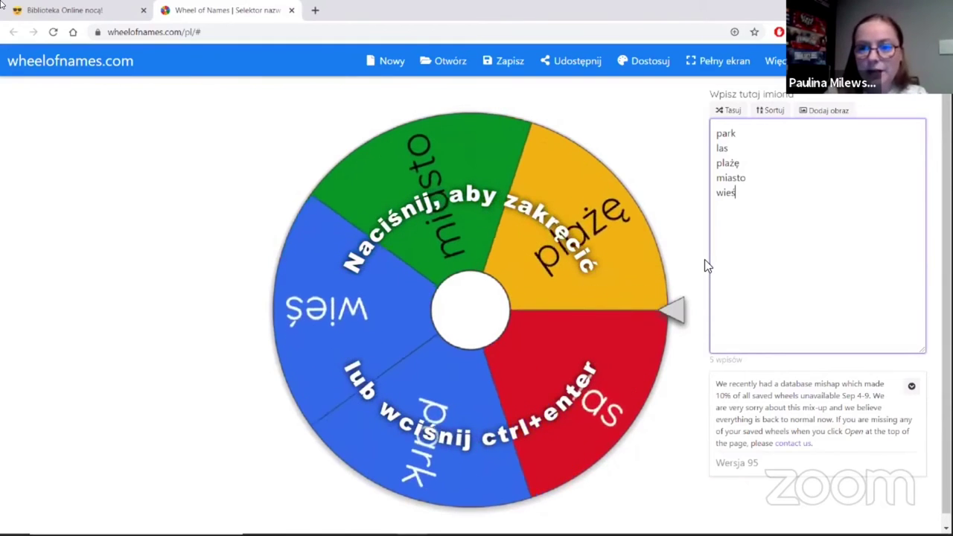
Customize the wheel's colours by applying the Monopoly theme from the Games category
left_click(642, 66)
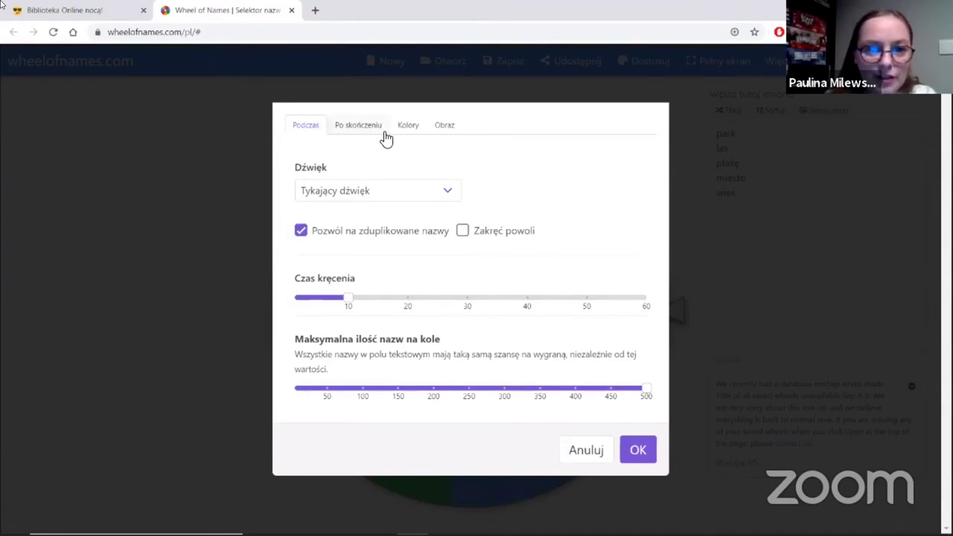
left_click(359, 127)
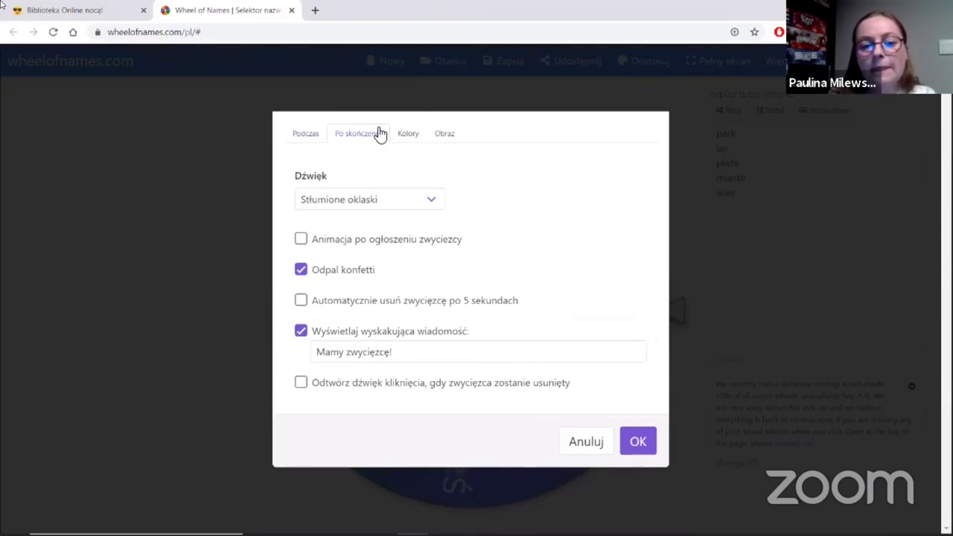
left_click(410, 137)
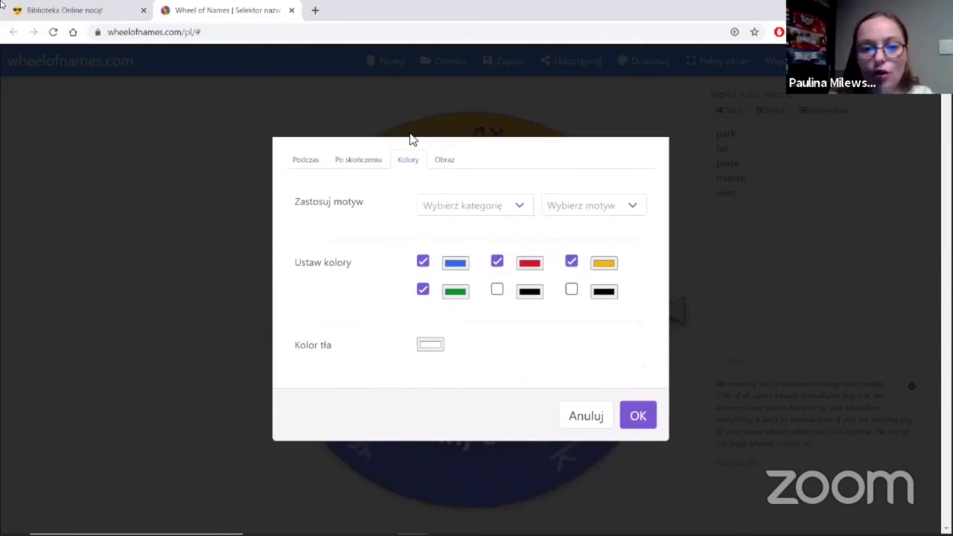
left_click(453, 213)
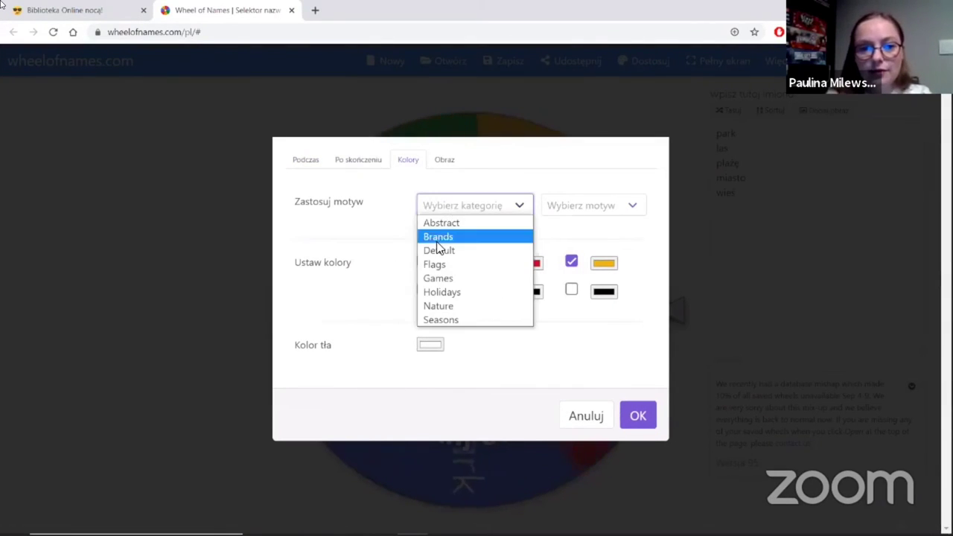
left_click(440, 278)
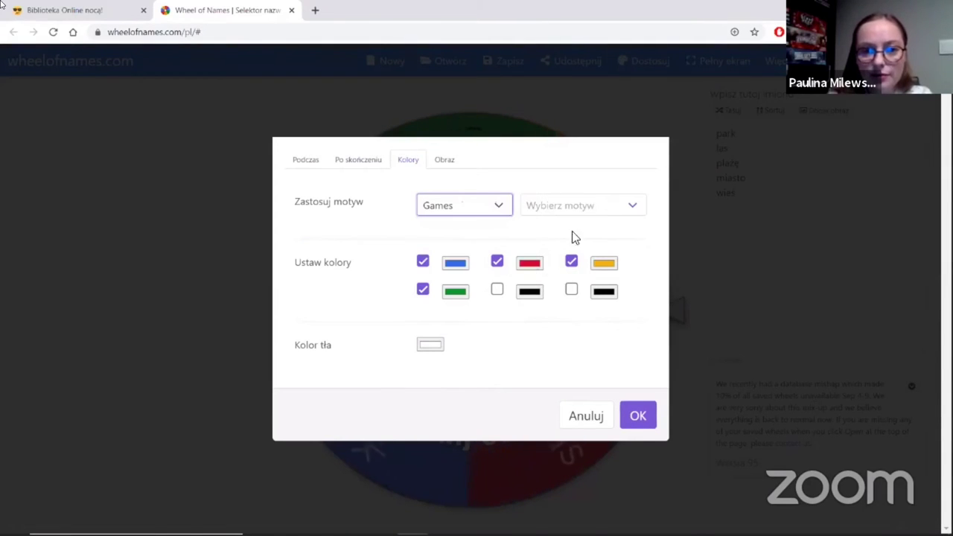
left_click(574, 210)
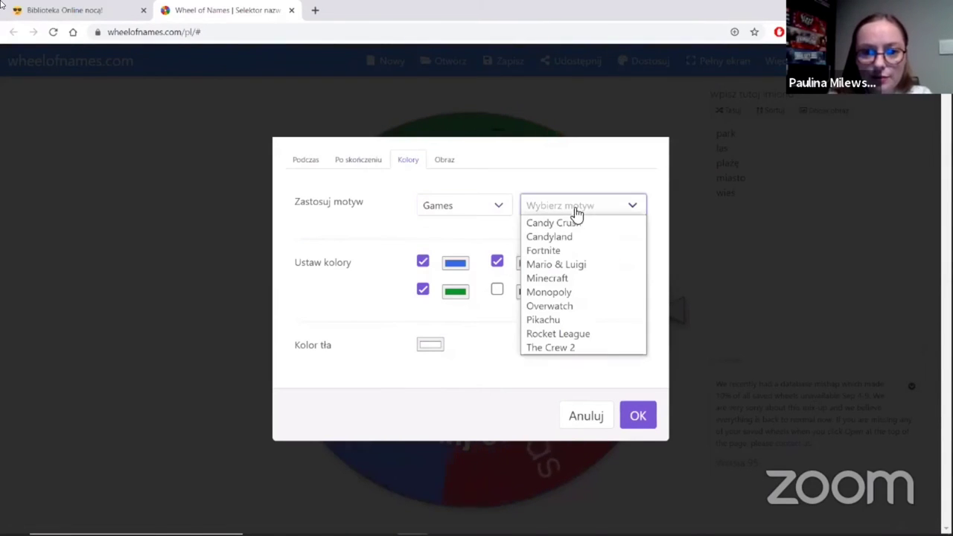
left_click(552, 294)
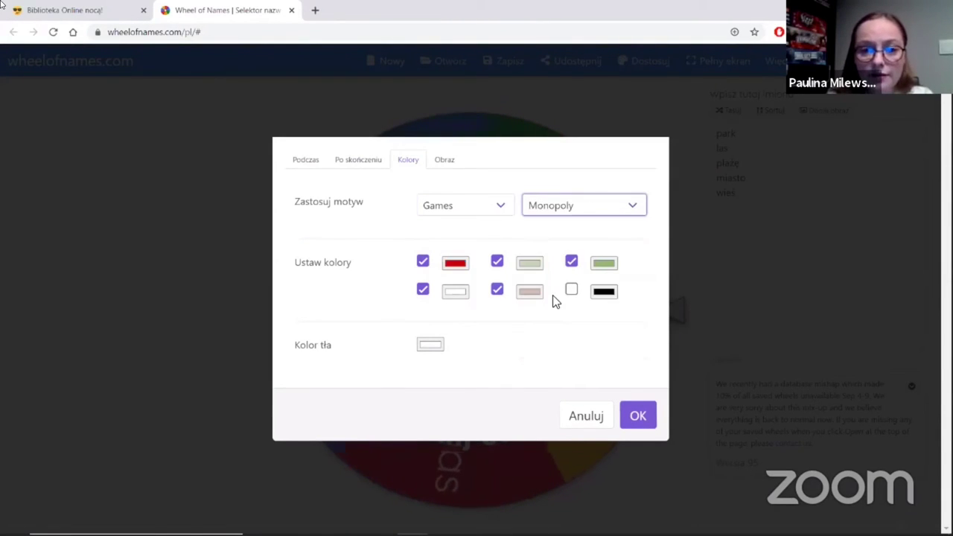
left_click(634, 415)
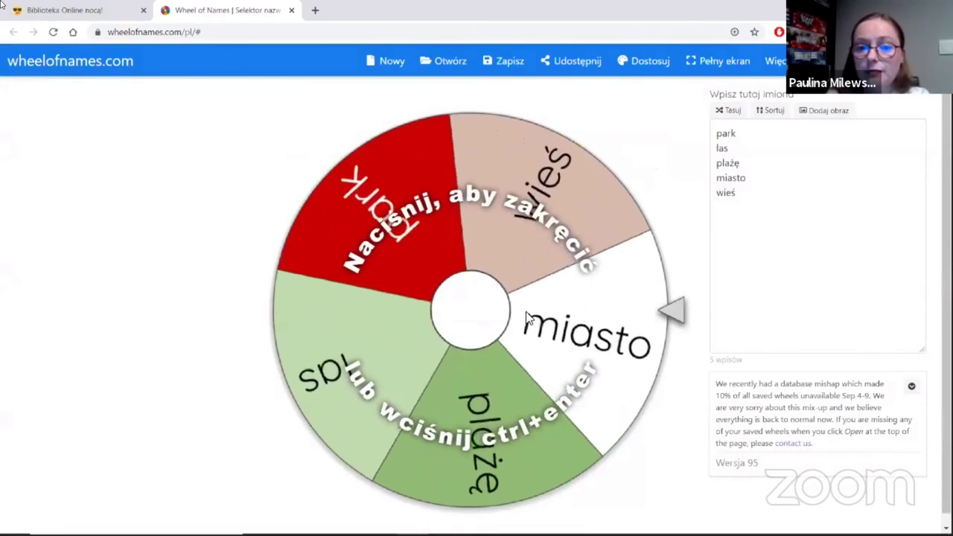
Spin the wheel and dismiss the winner announcement without removing the drawn entry
left_click(674, 309)
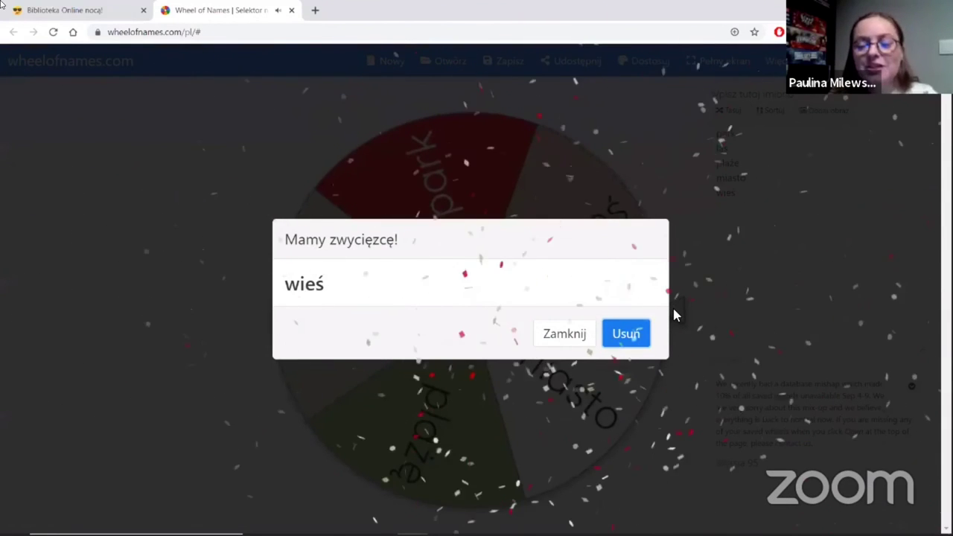
left_click(574, 336)
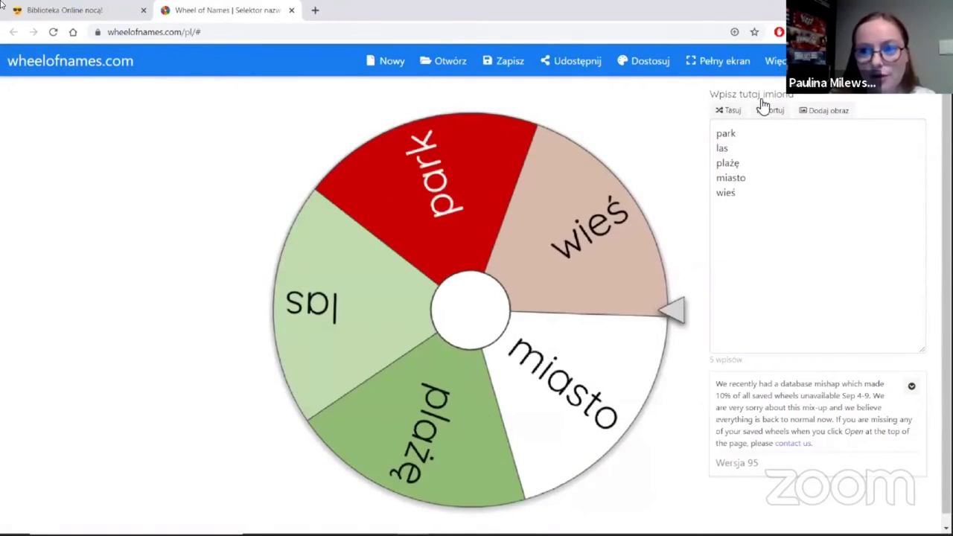
Add the five image files 1 to 5 from the "Biblioteka nocą" folder to the wheel
left_click(813, 111)
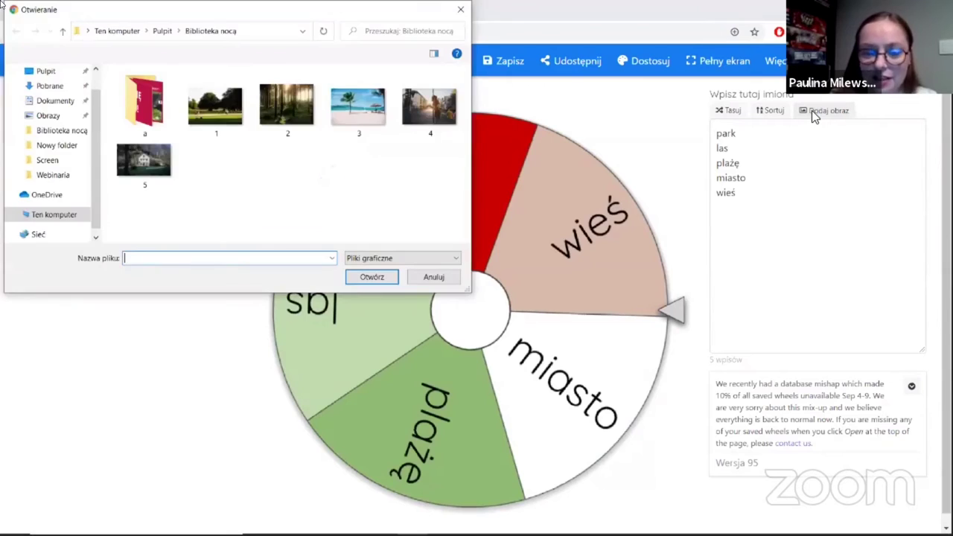
left_click(215, 125)
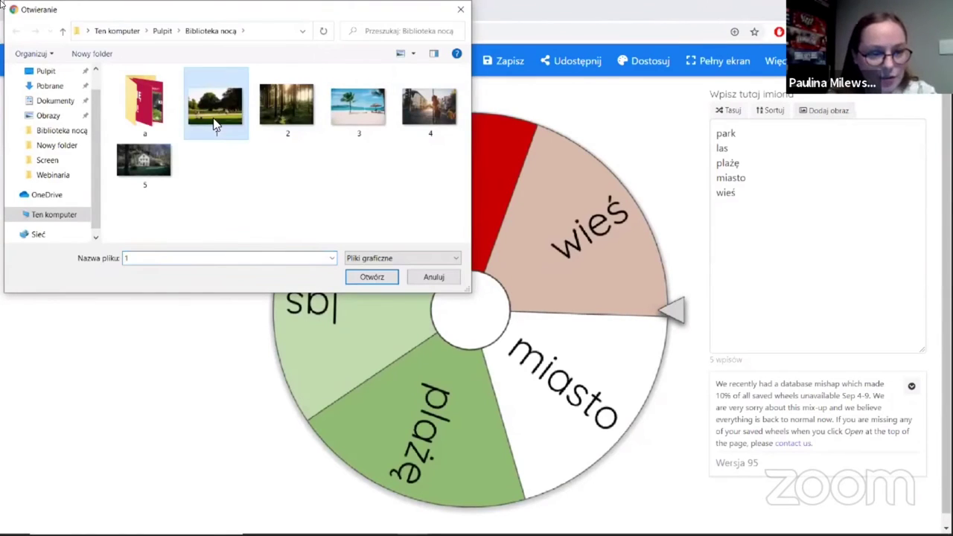
left_click(173, 163, "shift")
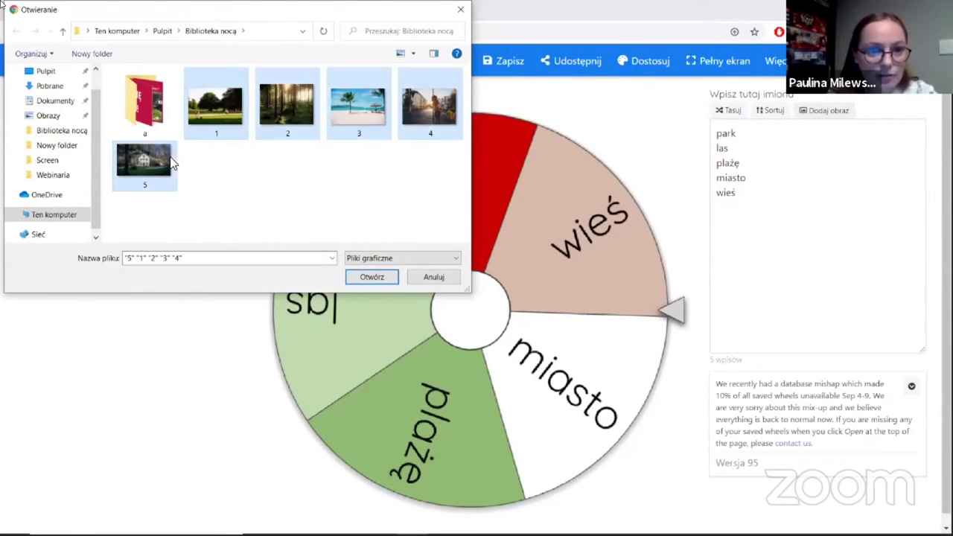
left_click(371, 276)
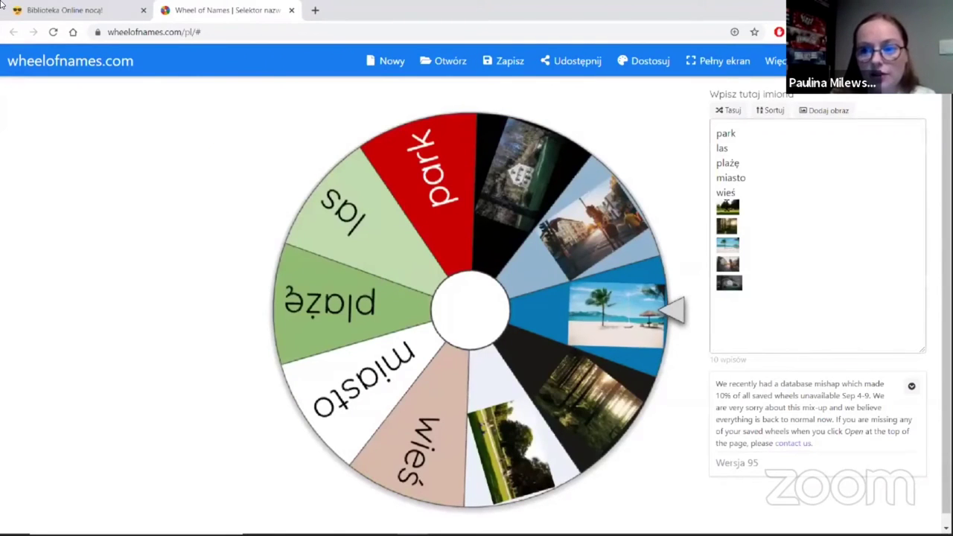
Delete the five text entries from park to wieś so that the wheel contains only images
left_click(744, 194)
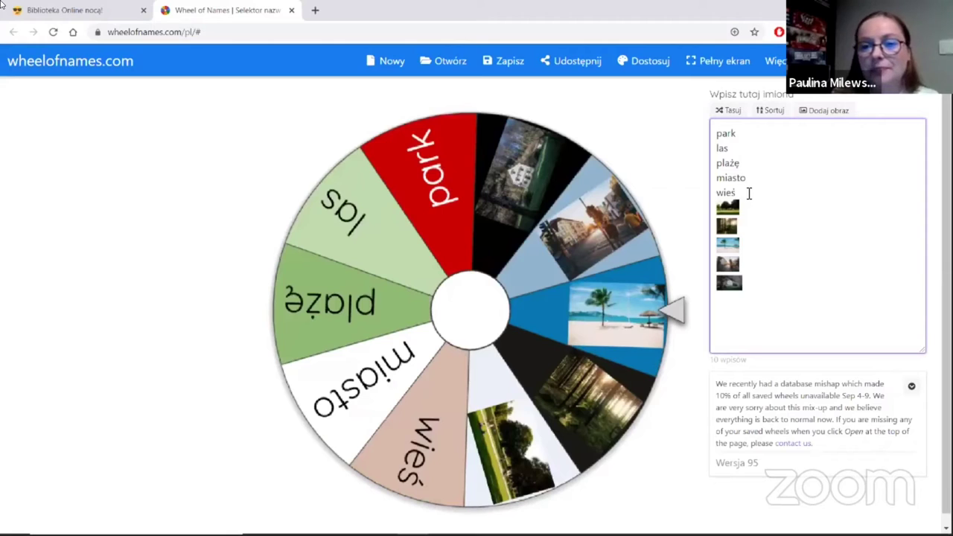
left_click_drag(748, 194, 716, 135)
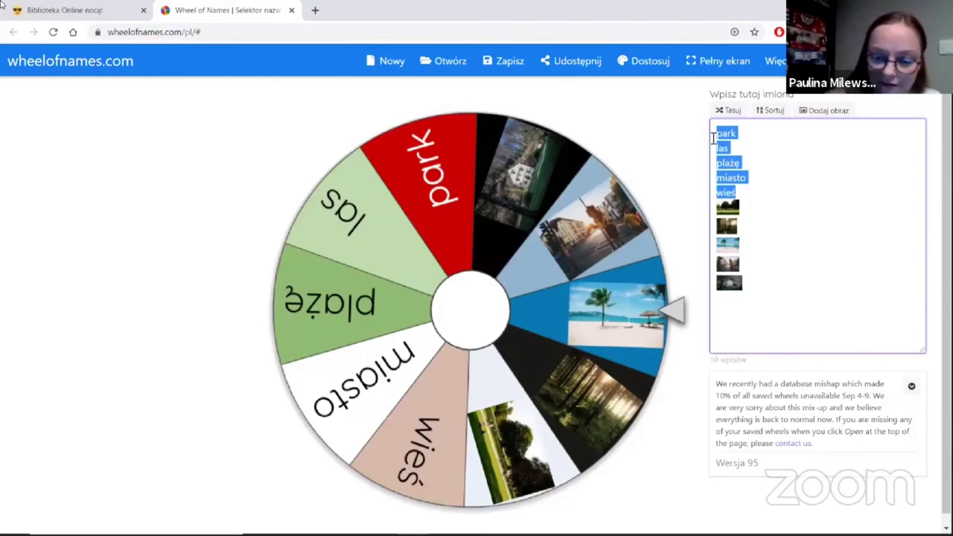
key("BackSpace")
key("Delete")
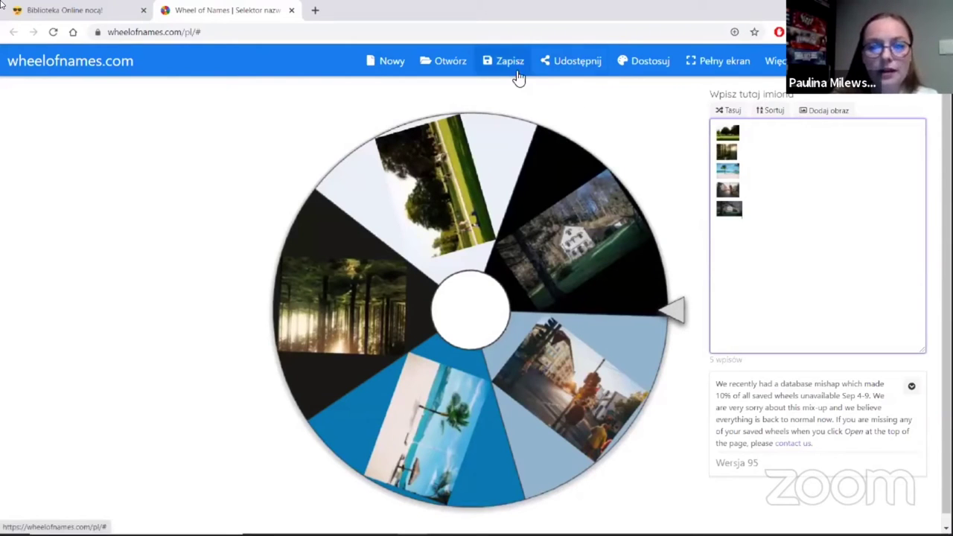
Create a public share link that only allows spinning the wheel, and copy the link
left_click(570, 65)
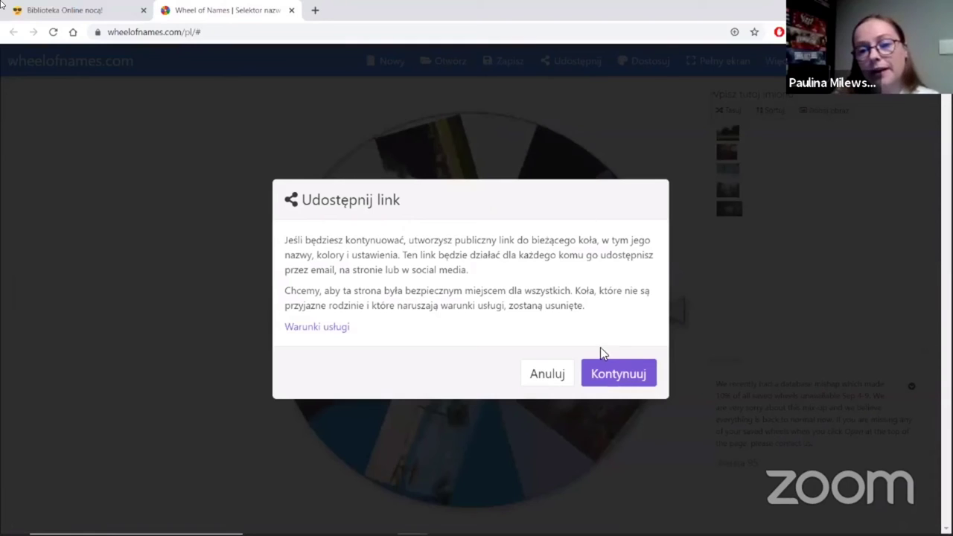
left_click(606, 370)
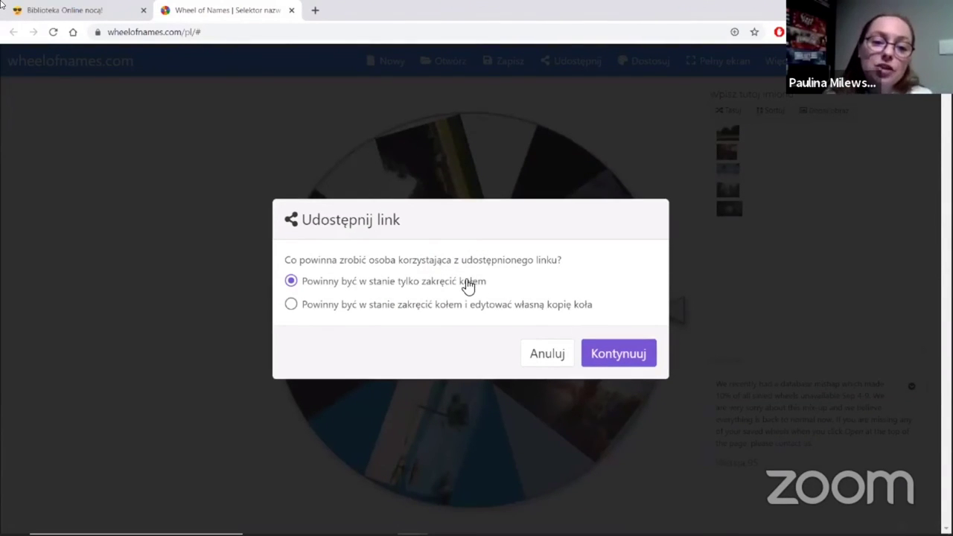
left_click(588, 355)
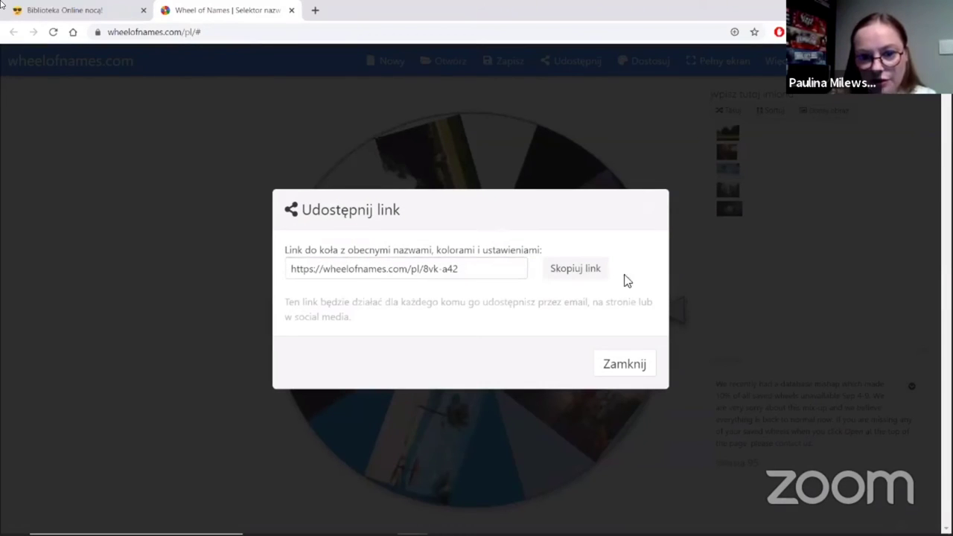
left_click(569, 269)
key("ctrl+c")
Open the copied link to view the shared wheel, and close its tab to return to the Padlet board
left_click(261, 33)
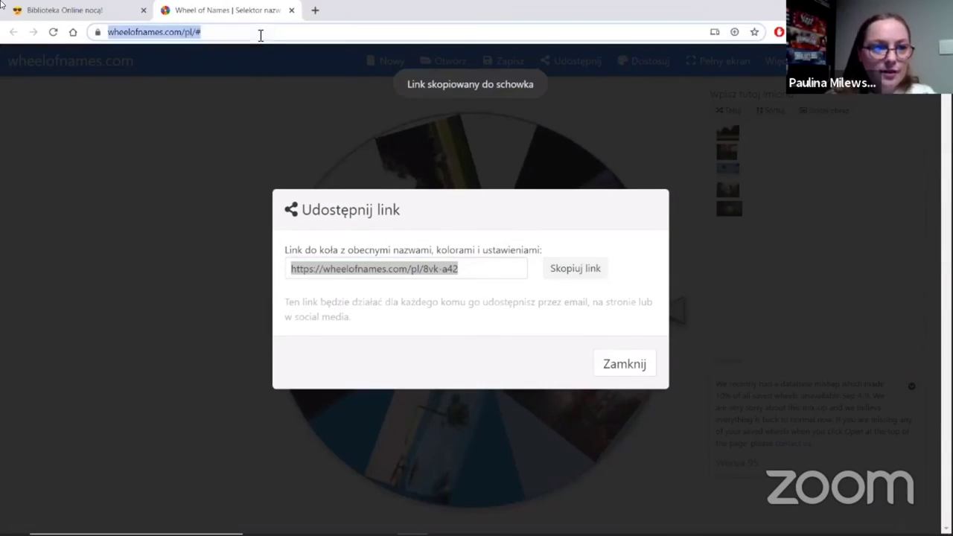
key("ctrl+v")
key("Return")
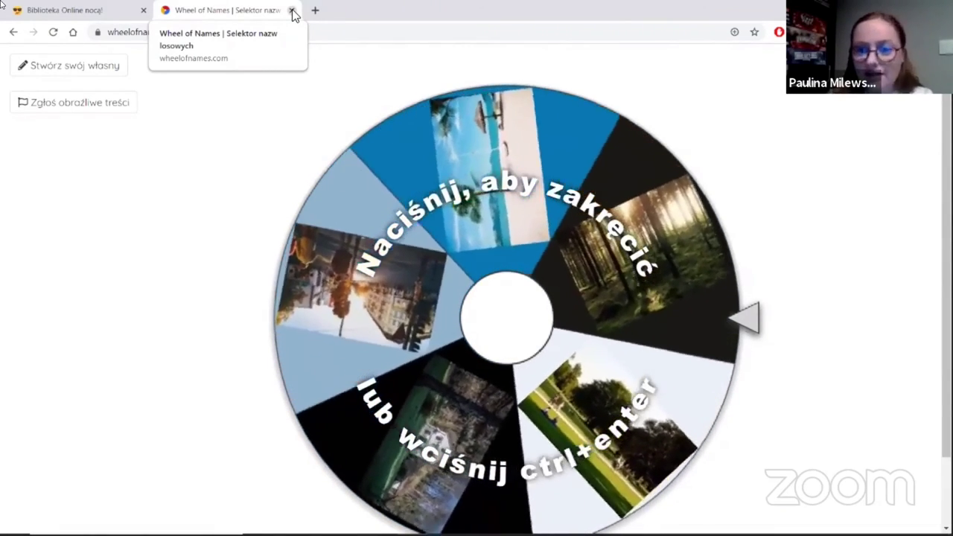
left_click(292, 11)
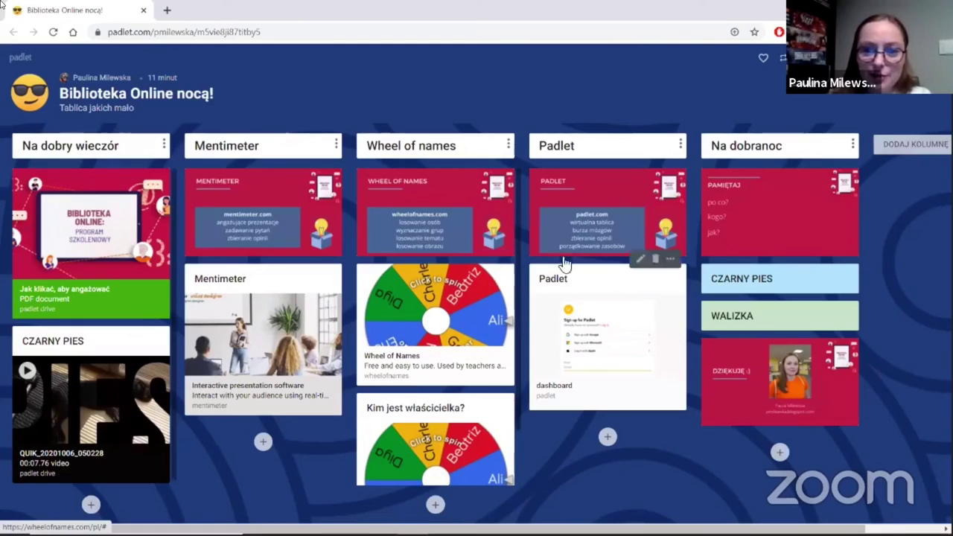
View the enlarged PADLET slide, return to the board and open the Padlet dashboard from its link post
left_click(591, 198)
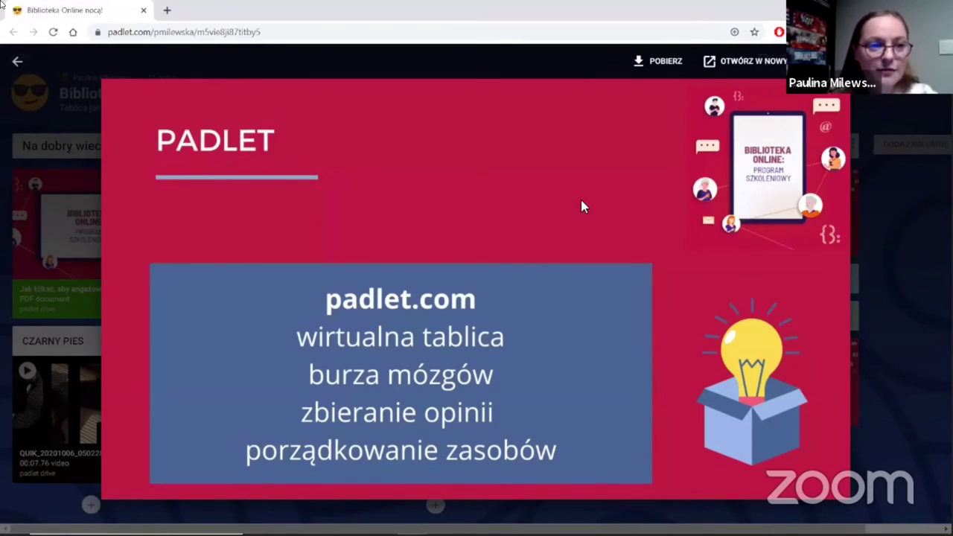
left_click(16, 64)
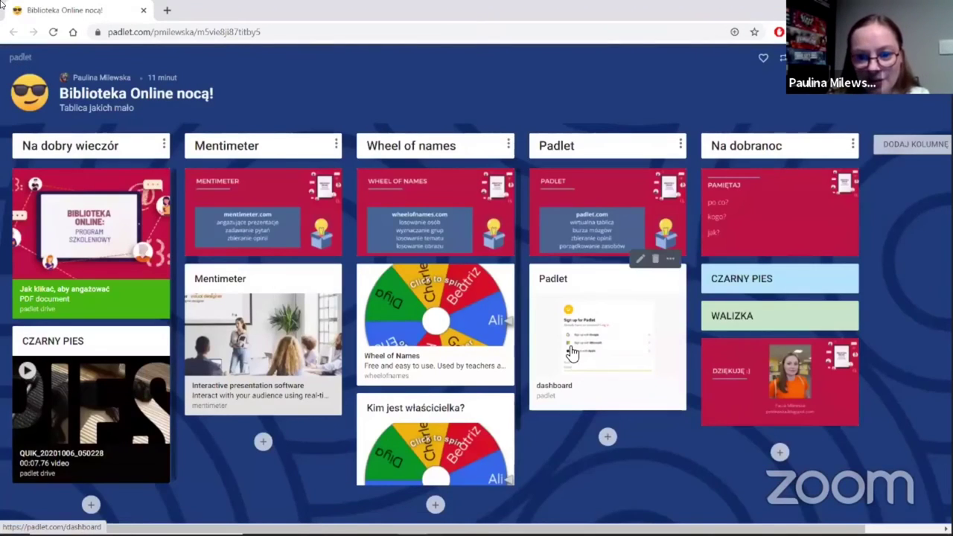
left_click(563, 372)
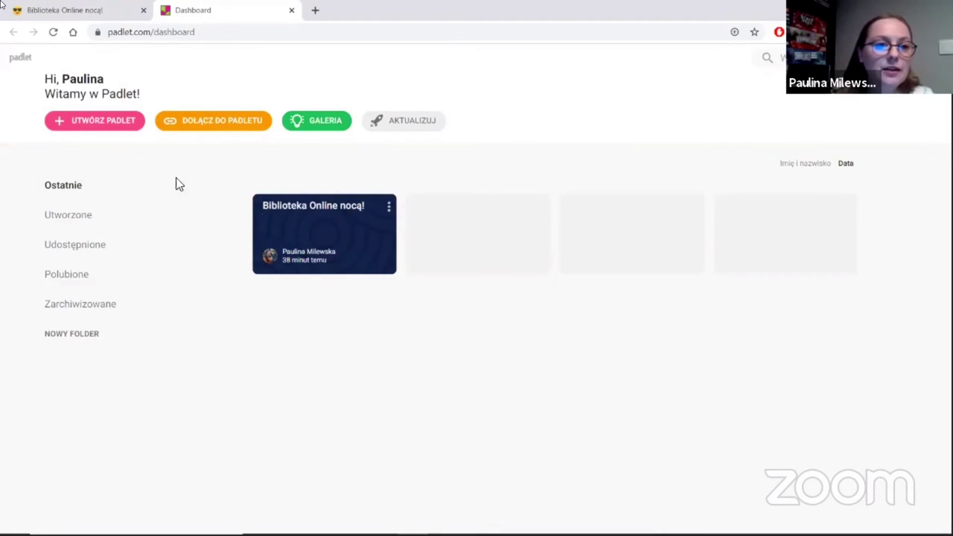
Create a new padlet with the Ściana layout after looking over the available blank layouts
left_click(112, 123)
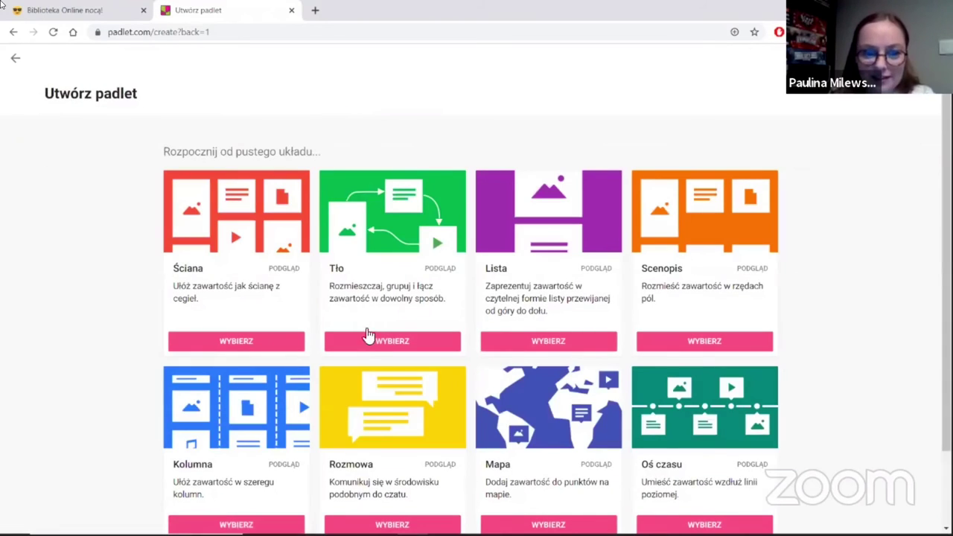
scroll(431, 397, "down", 1)
scroll(432, 400, "up", 1)
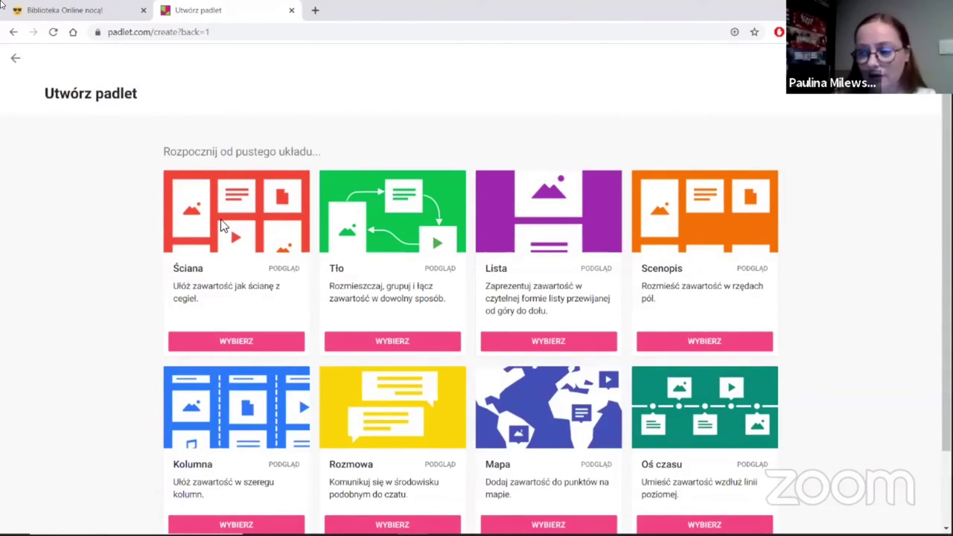
scroll(221, 225, "down", 1)
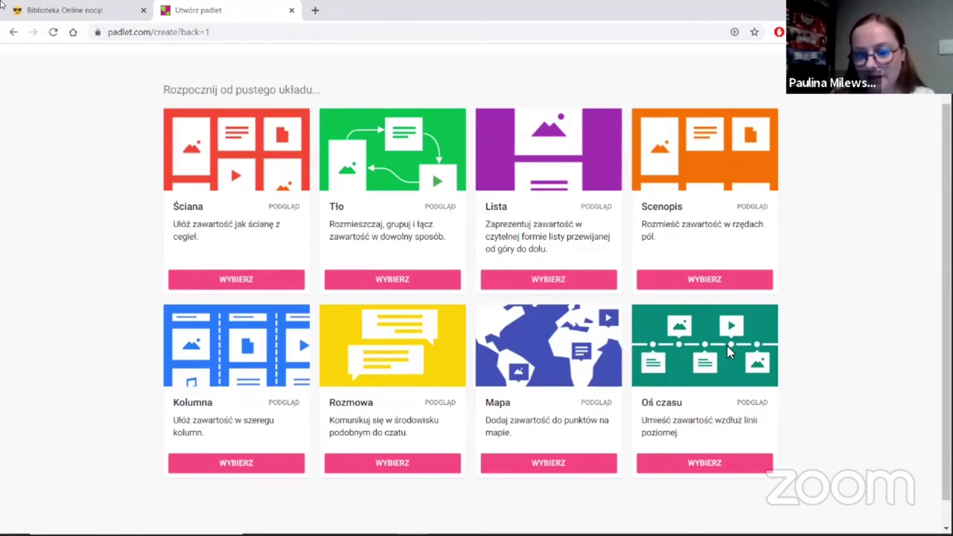
scroll(726, 346, "down", 1)
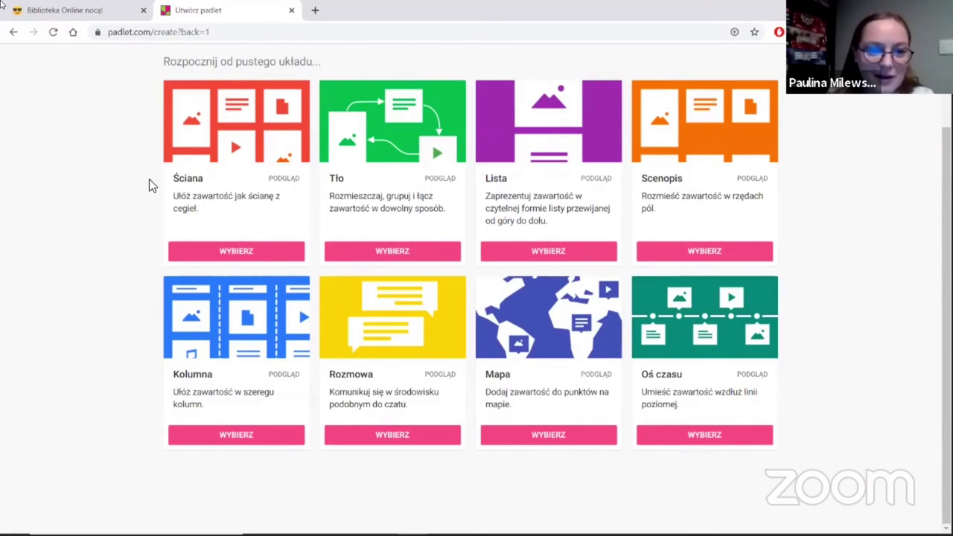
left_click(248, 253)
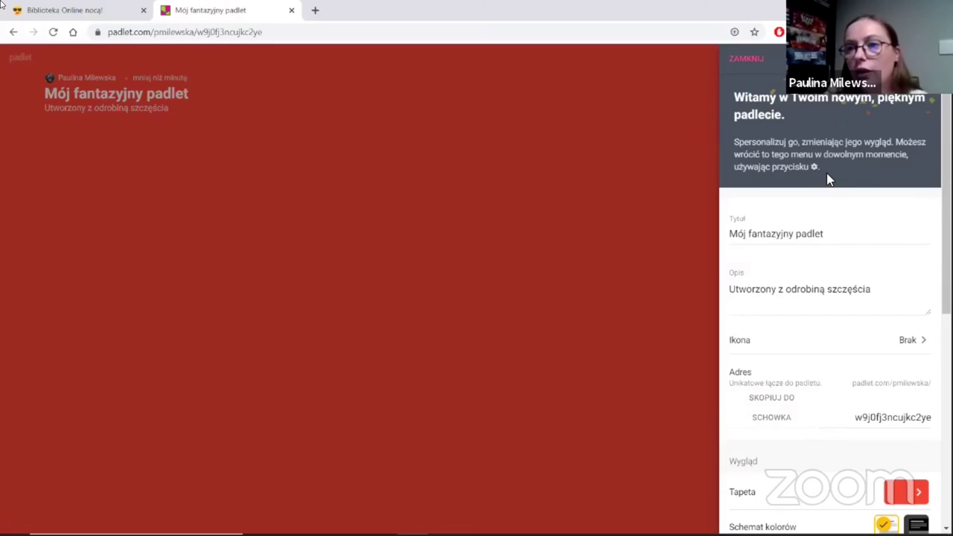
Title the padlet WALIZKA and set its description to "Co zabierasz z webinarium?"
triple_click(824, 233)
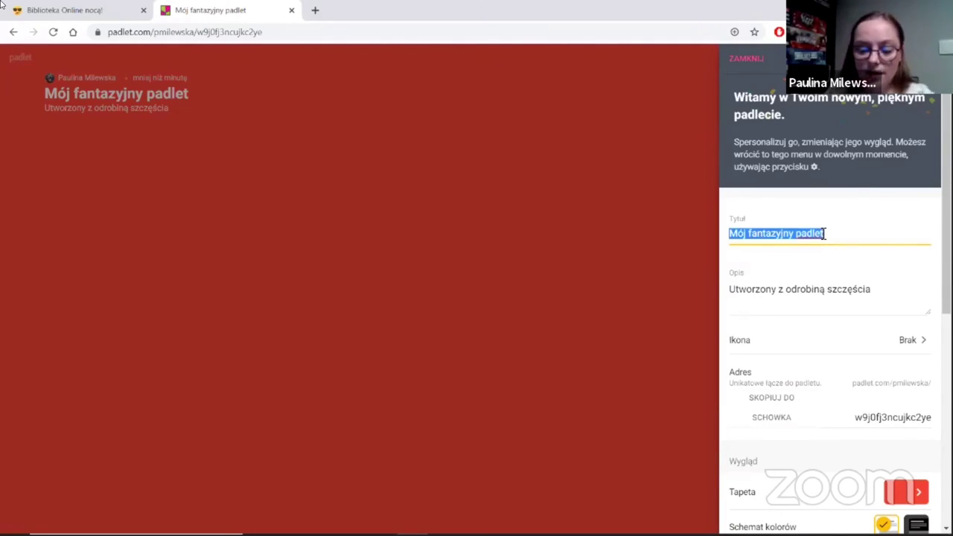
type("WALIZKA")
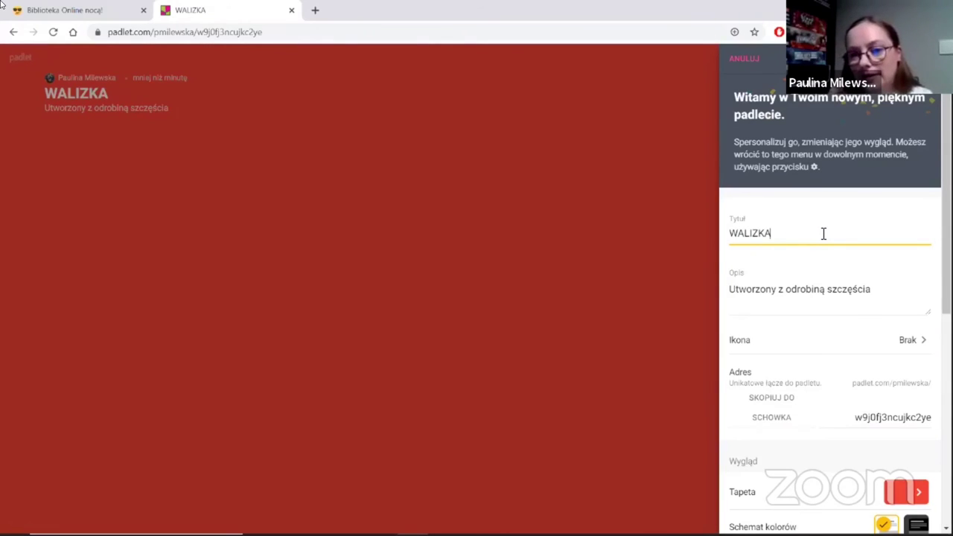
triple_click(796, 289)
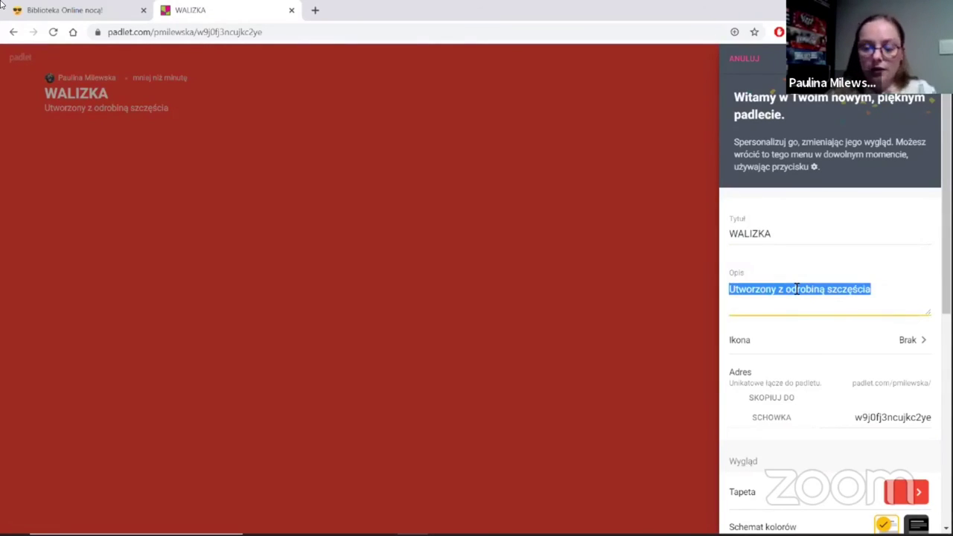
type("C")
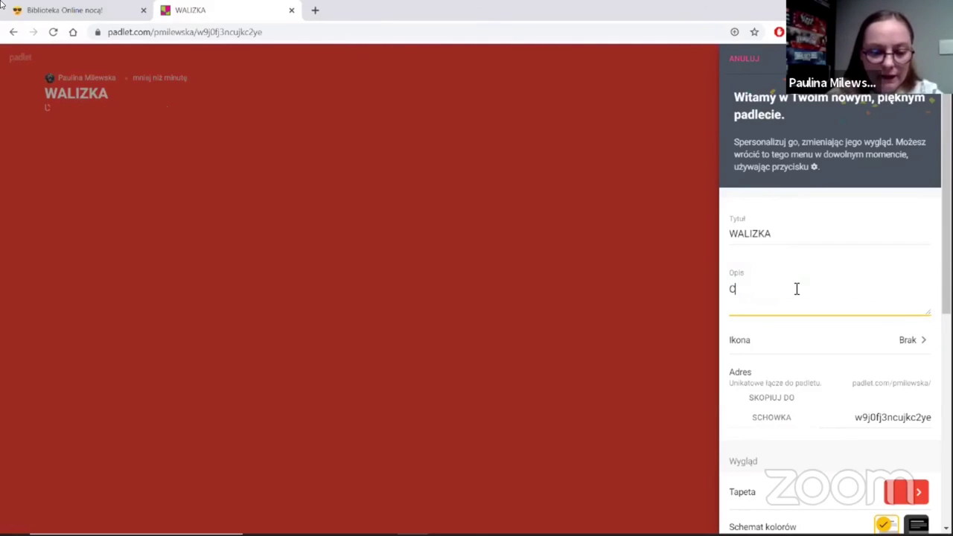
type("o zabierasz z webinarium")
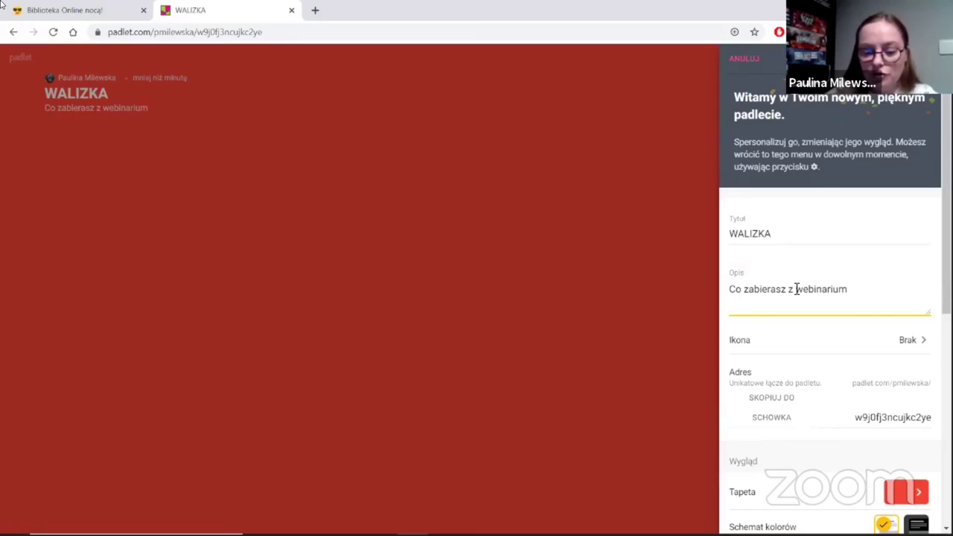
type("?")
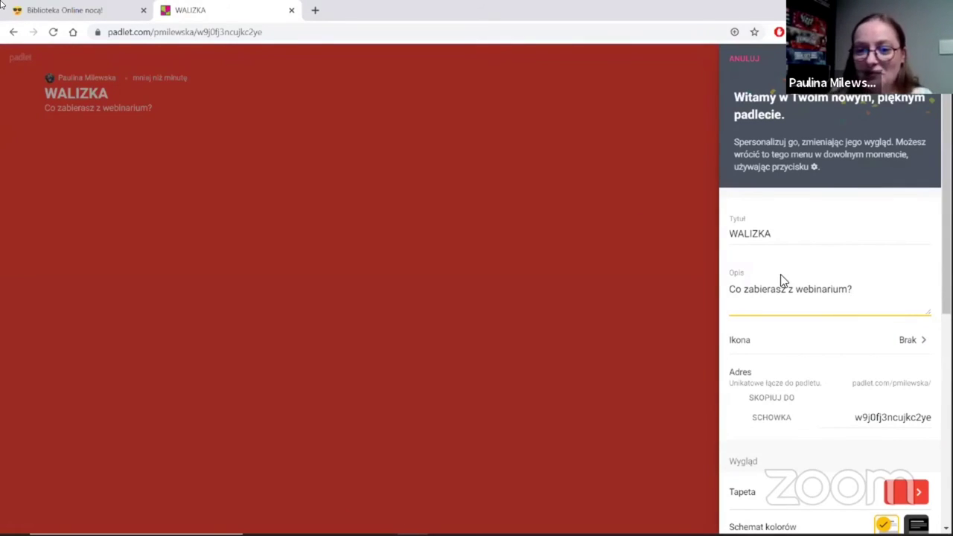
Set the padlet's wallpaper to Washi from the textures and patterns, and return to the main settings
scroll(827, 343, "down", 1)
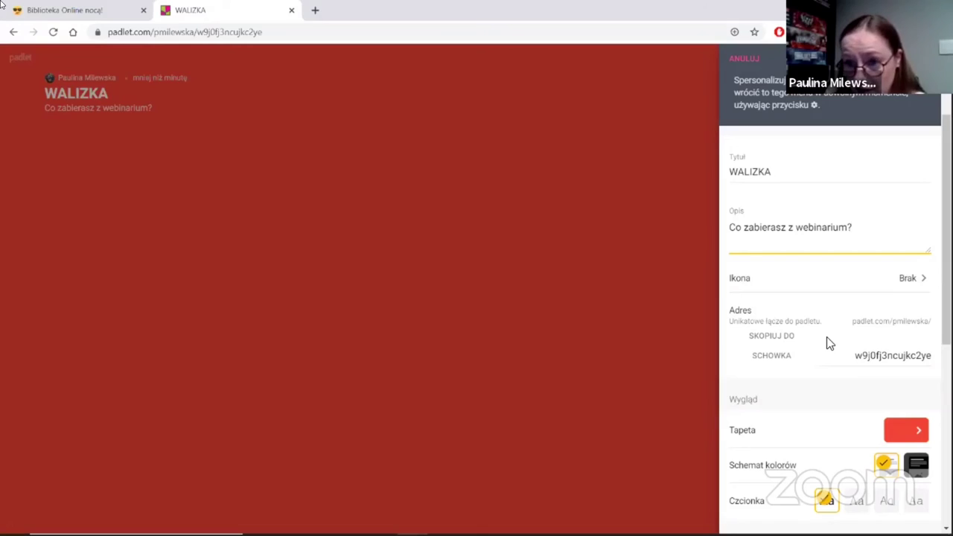
scroll(828, 342, "down", 2)
left_click(906, 306)
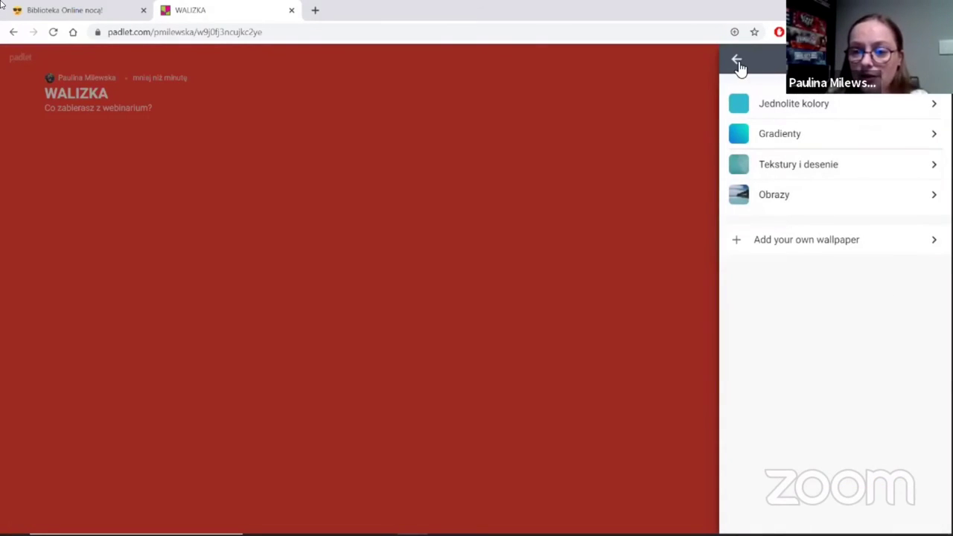
left_click(796, 165)
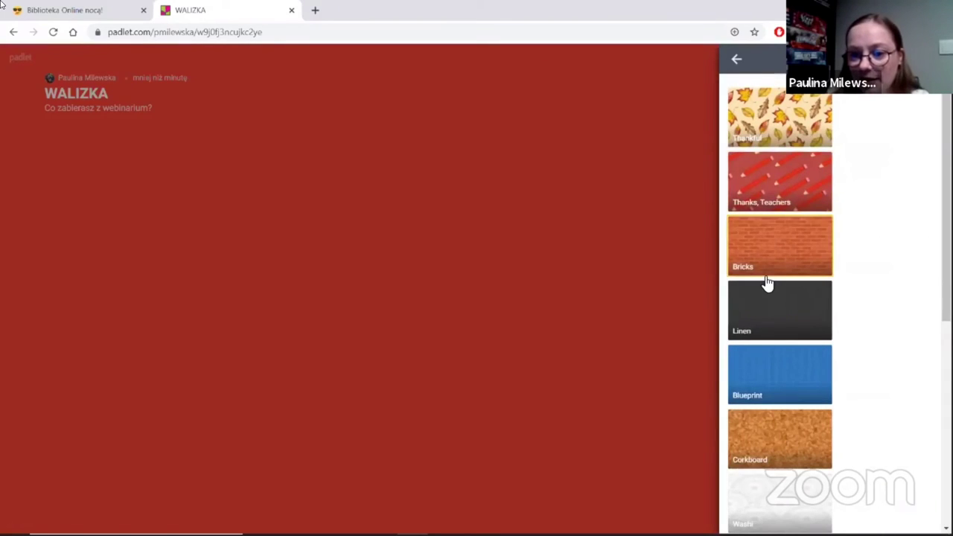
scroll(768, 284, "down", 2)
scroll(767, 284, "down", 1)
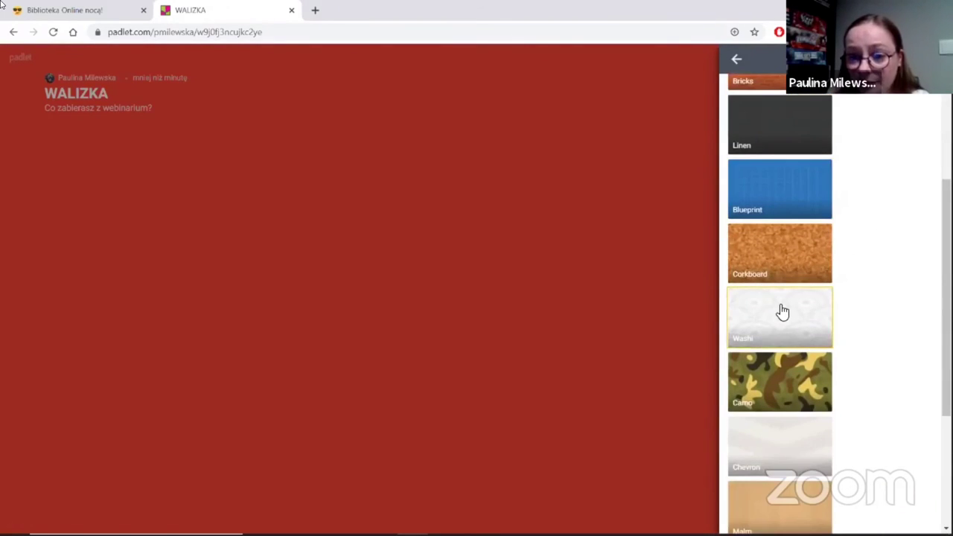
left_click(783, 311)
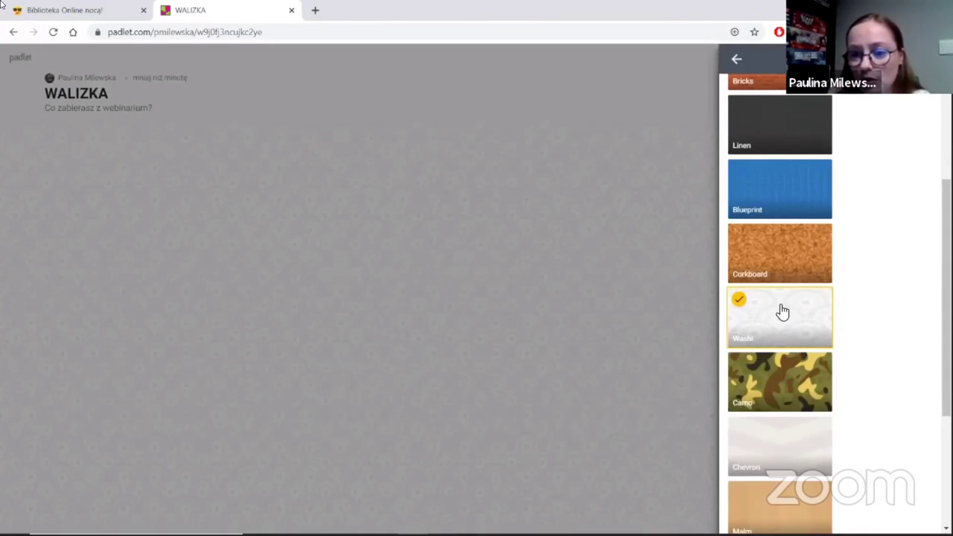
left_click(739, 61)
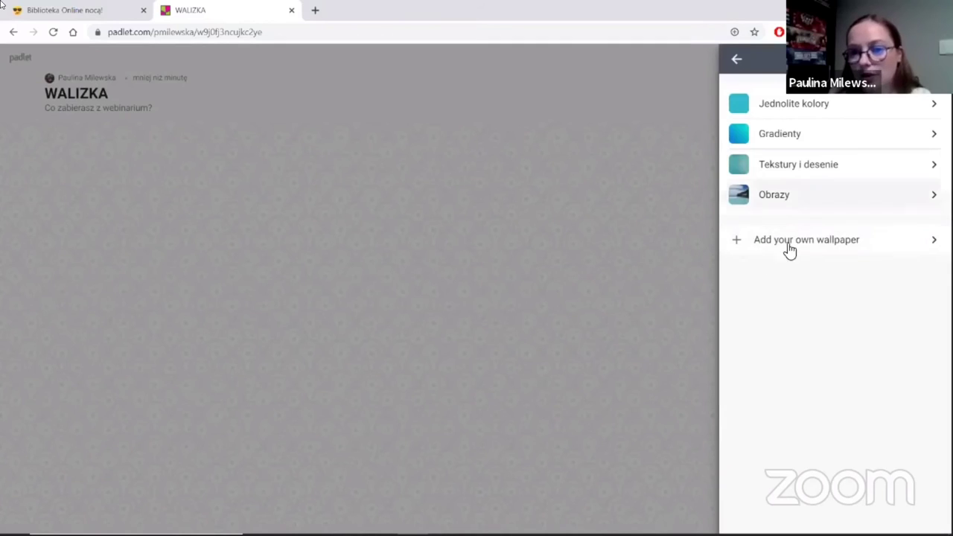
left_click(736, 61)
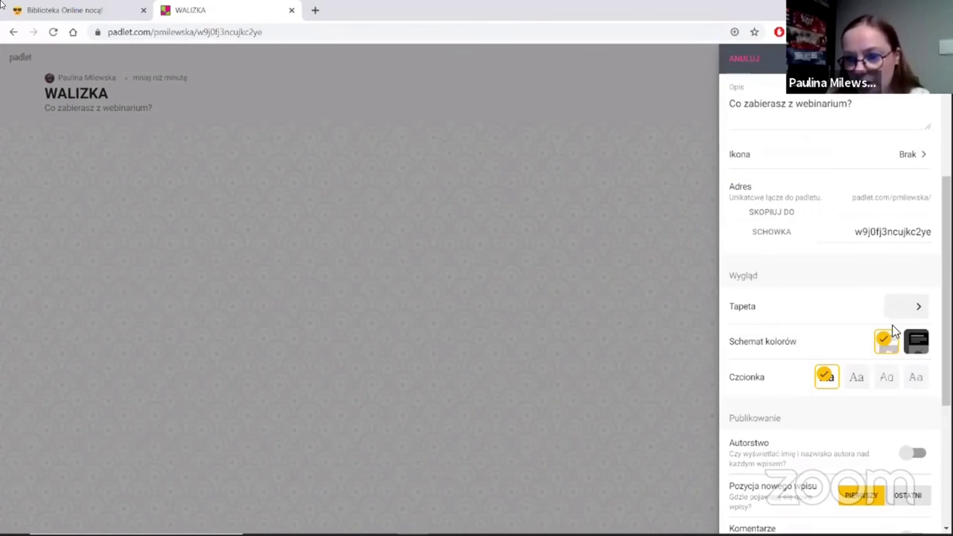
Look over the appearance and posting settings, and copy the padlet's address to the clipboard
scroll(834, 336, "down", 3)
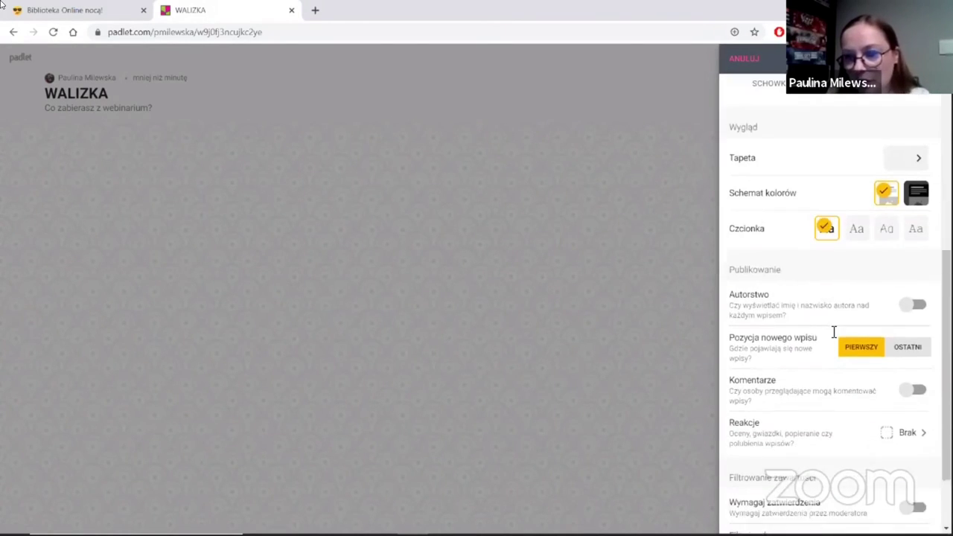
scroll(834, 332, "up", 1)
scroll(833, 332, "up", 1)
scroll(832, 331, "down", 1)
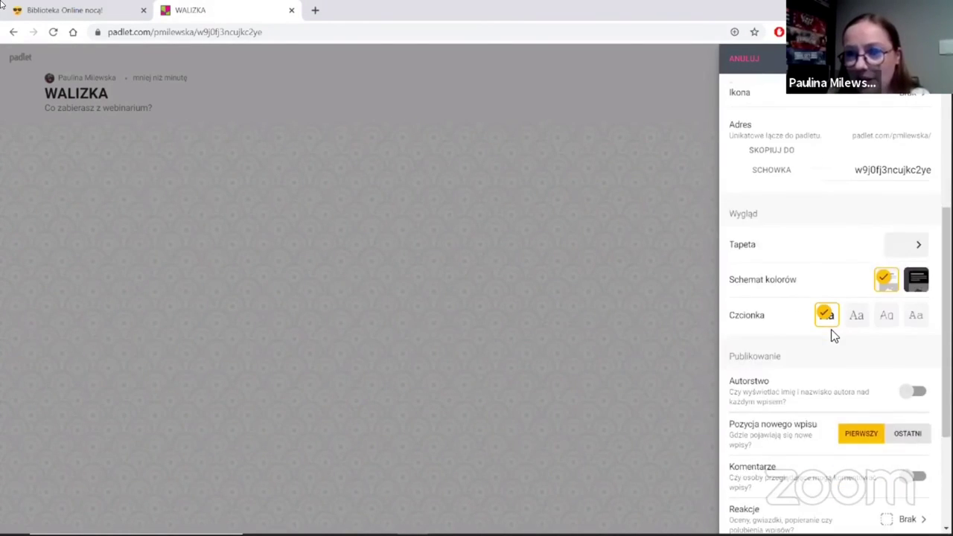
scroll(832, 334, "up", 2)
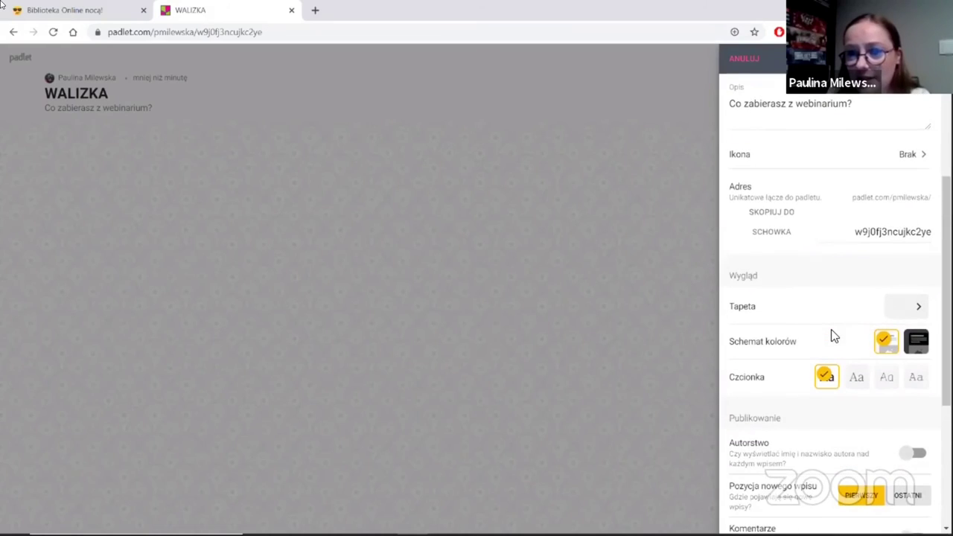
left_click(774, 220)
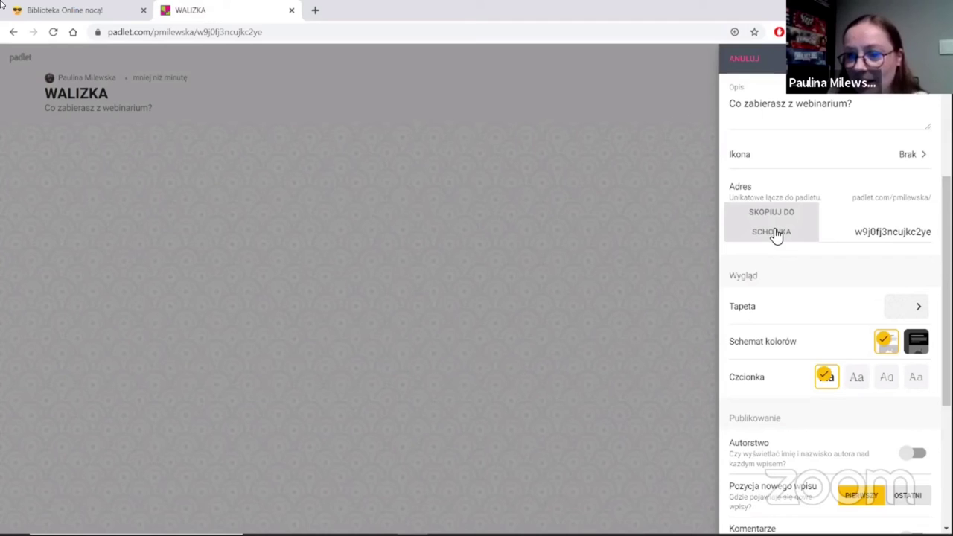
Enable comments and set reactions to Polub, and finish the setup to start posting on the board
scroll(756, 336, "down", 1)
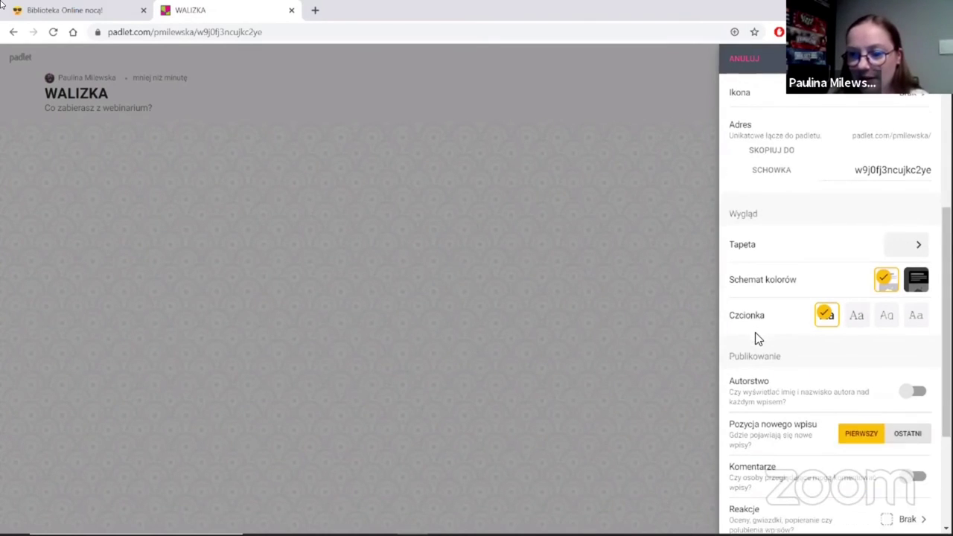
scroll(755, 337, "down", 2)
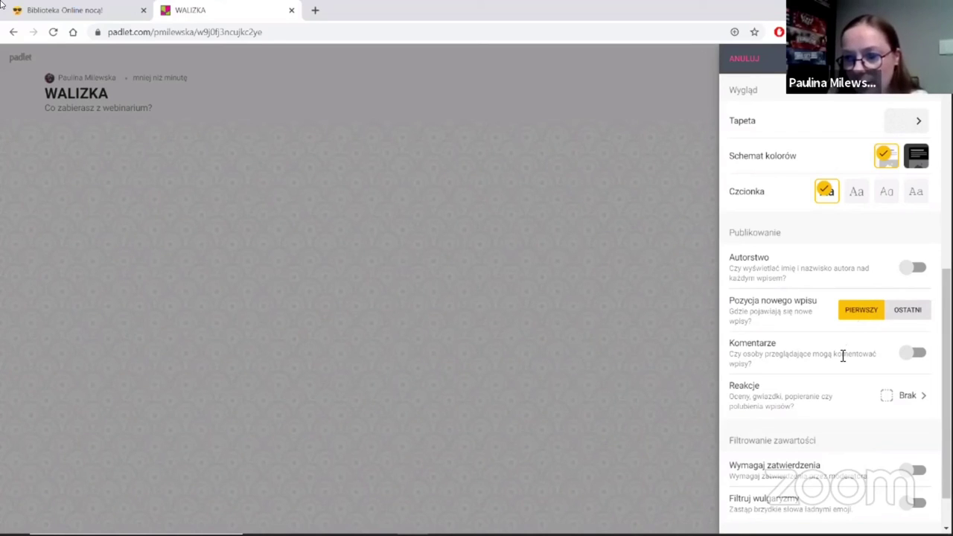
left_click(912, 355)
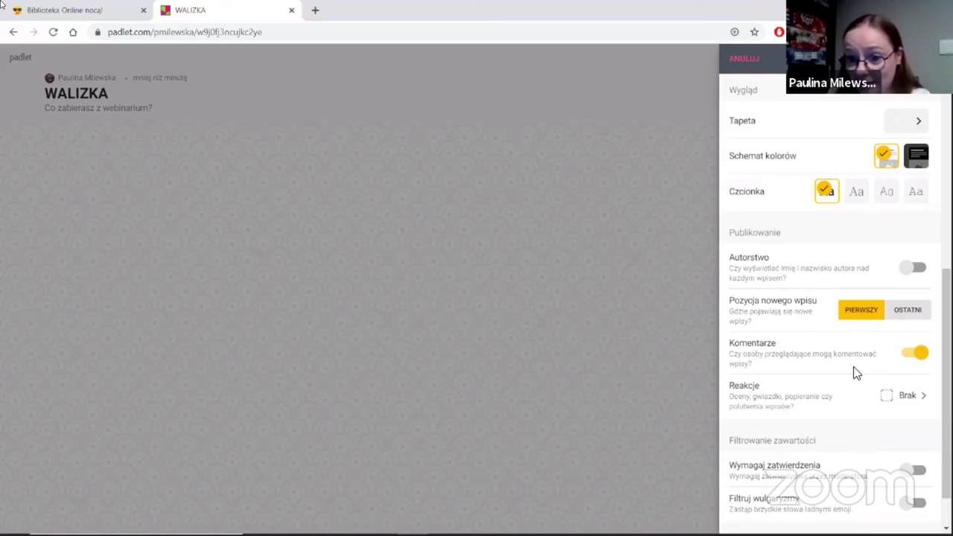
scroll(853, 369, "down", 1)
left_click(904, 344)
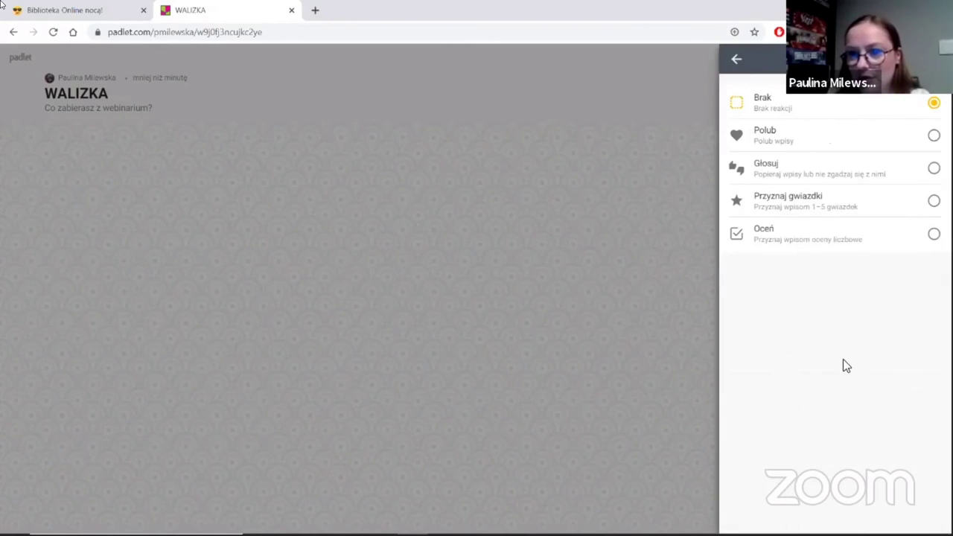
left_click(789, 140)
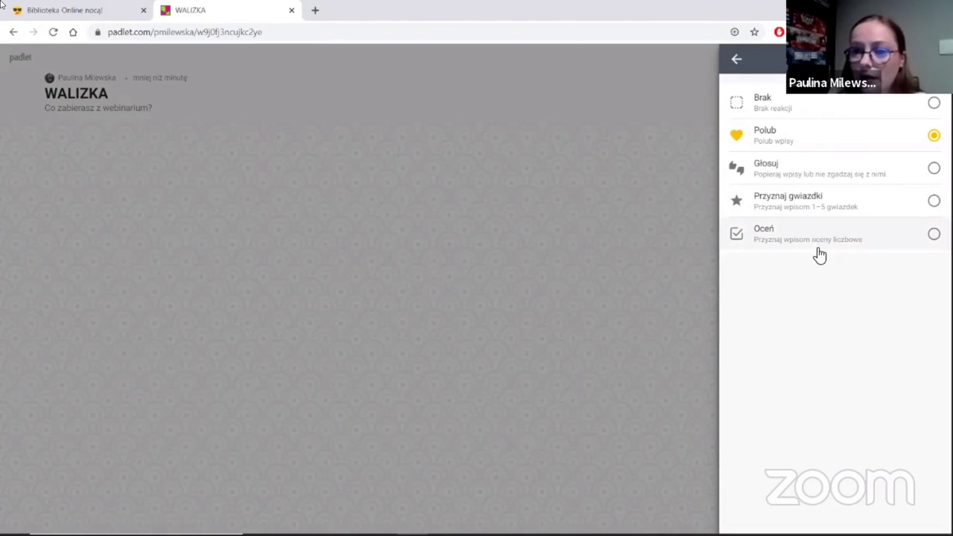
left_click(737, 58)
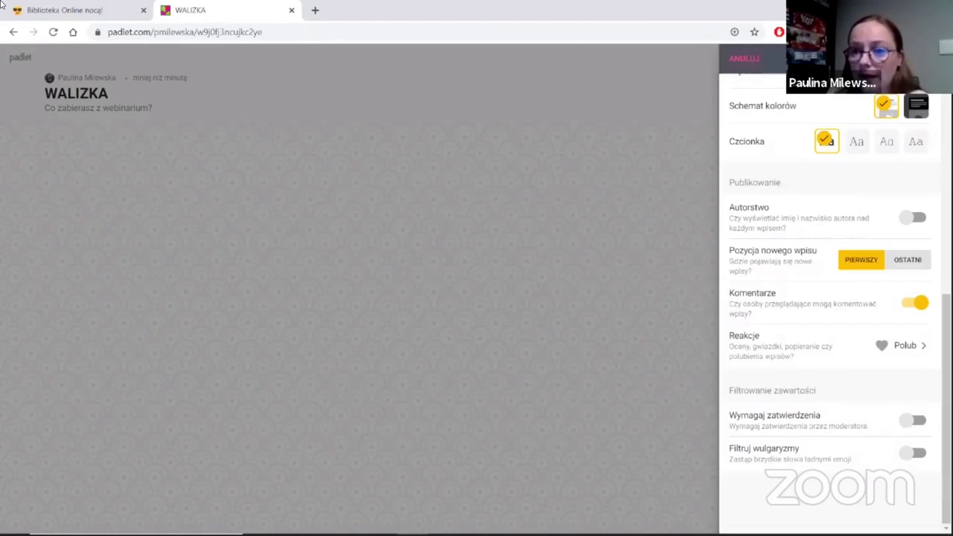
left_click(916, 58)
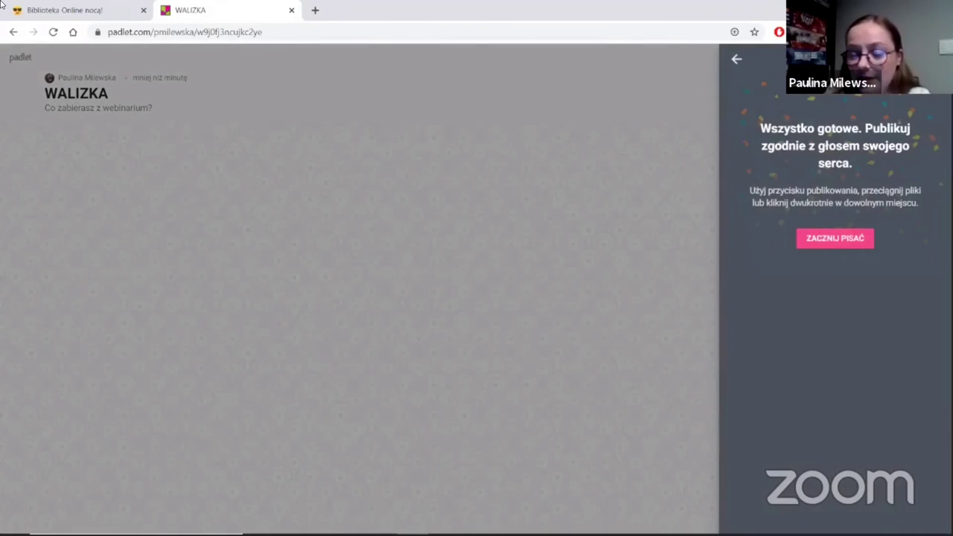
left_click(833, 244)
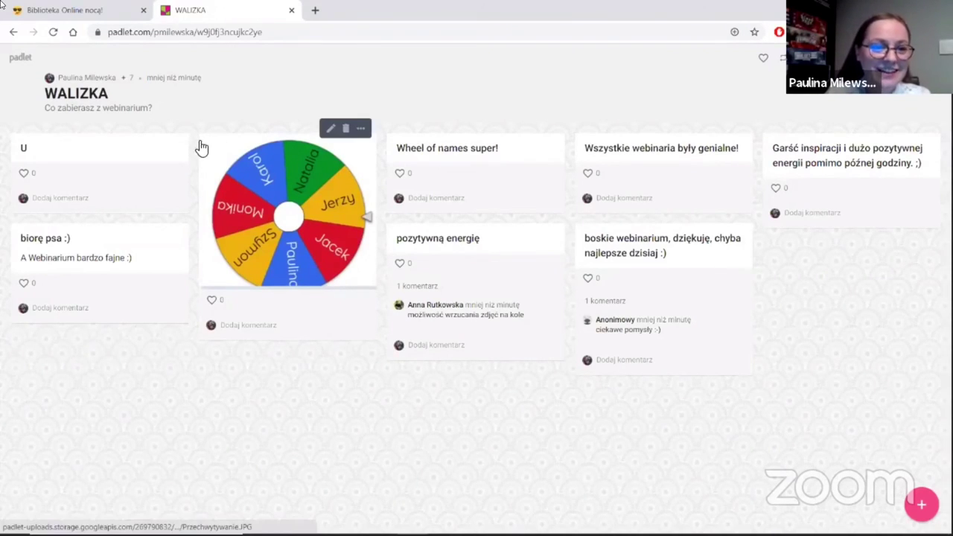
Attach the "Czy czarny pies jest czarny?" image from Padlet Drive to the CZARNY PIES post on the Biblioteka Online nocą! board
left_click(100, 16)
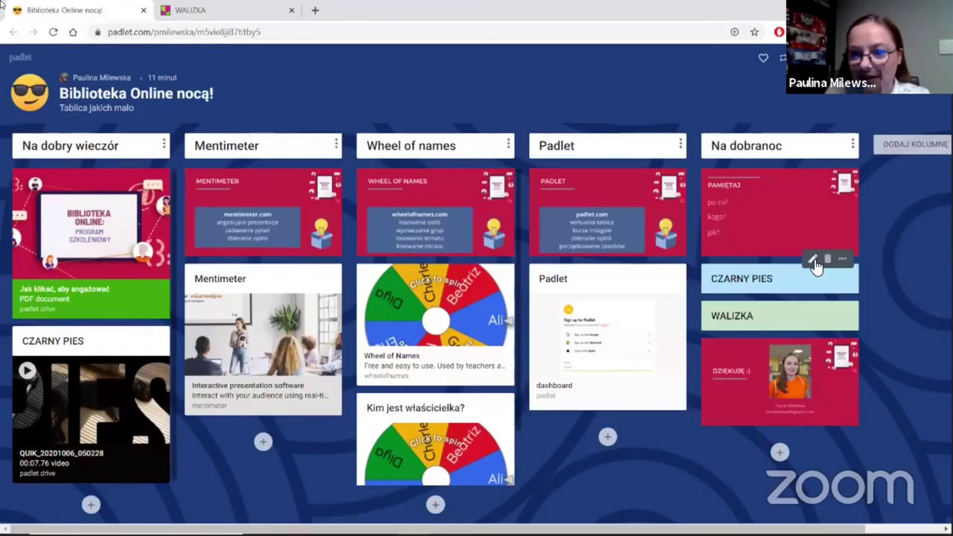
left_click(814, 264)
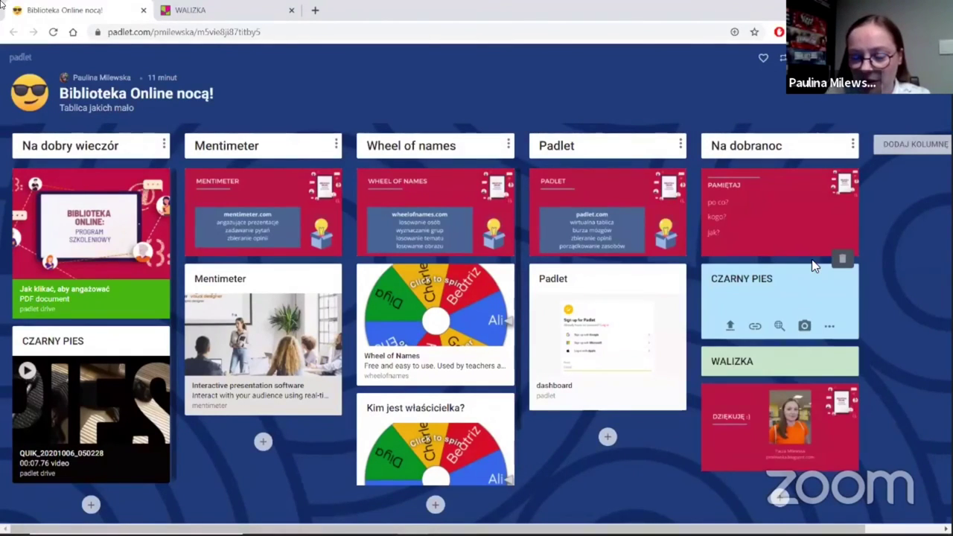
left_click(731, 329)
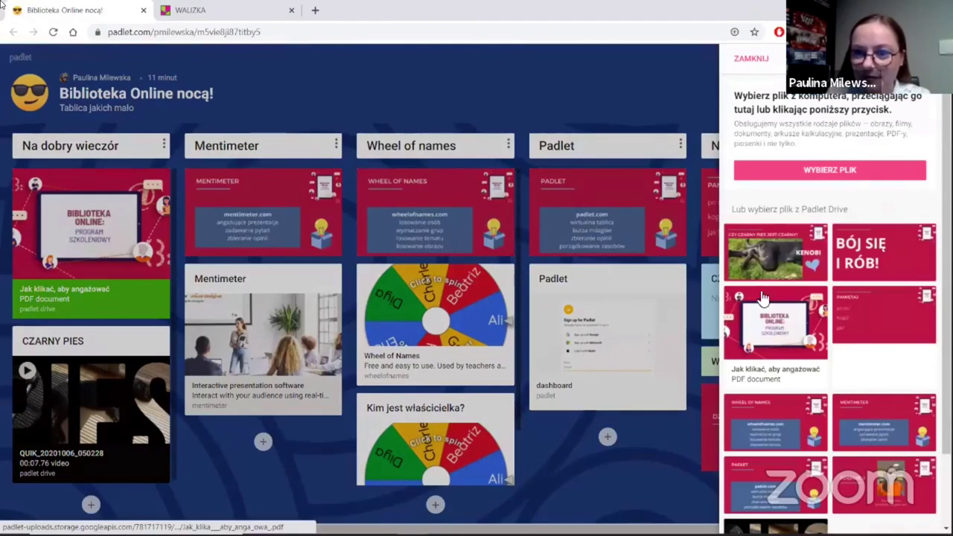
left_click(771, 263)
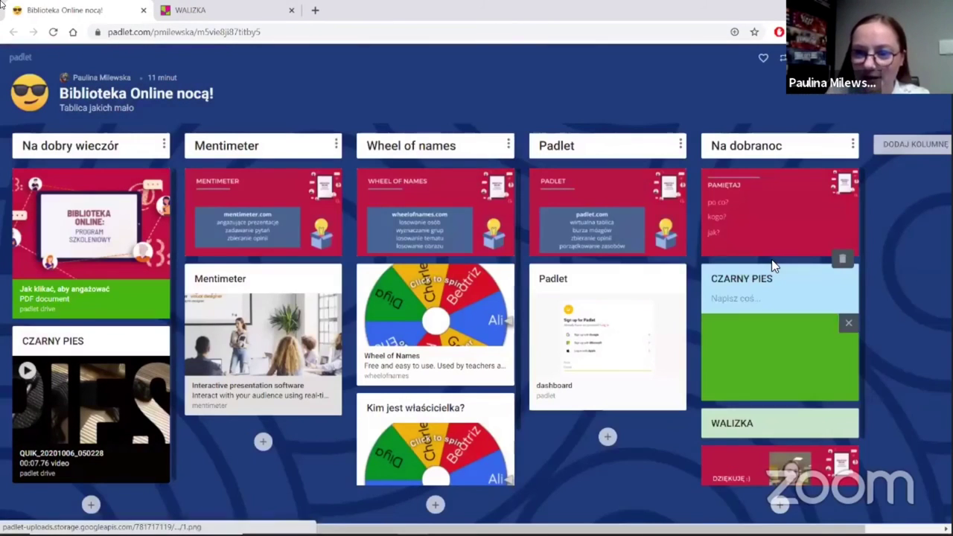
left_click(909, 297)
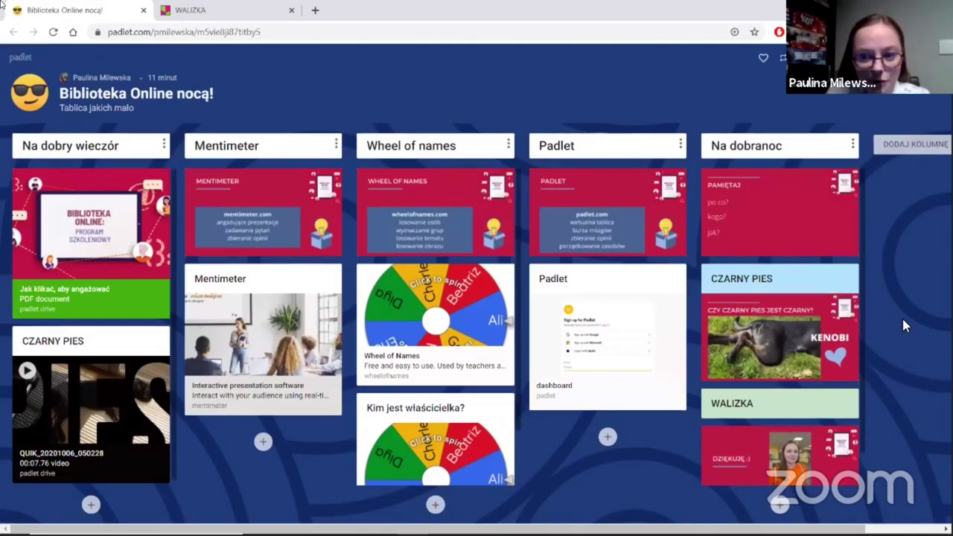
View the "Czy czarny pies jest czarny?" and "Pamiętaj" images from the Na dobranoc column enlarged, and return to the board
left_click(741, 343)
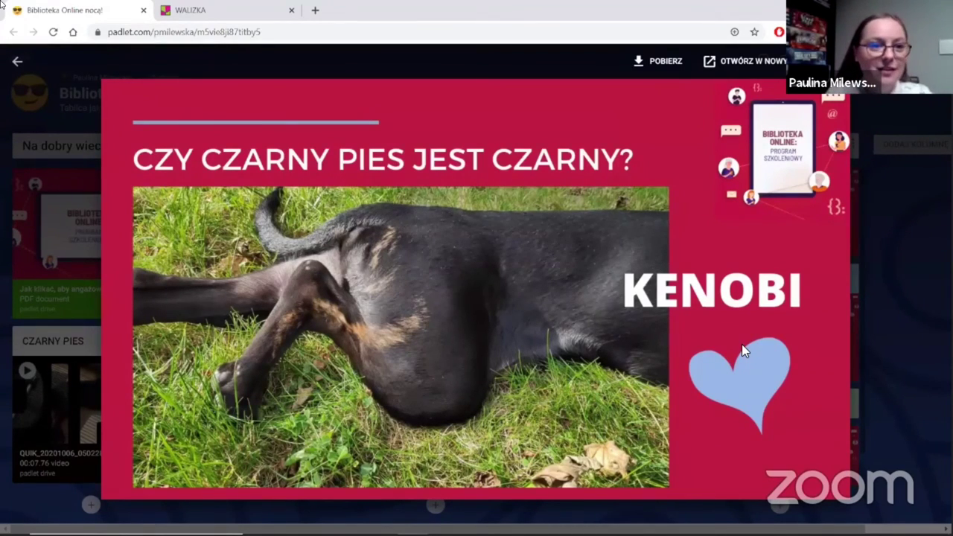
left_click(18, 63)
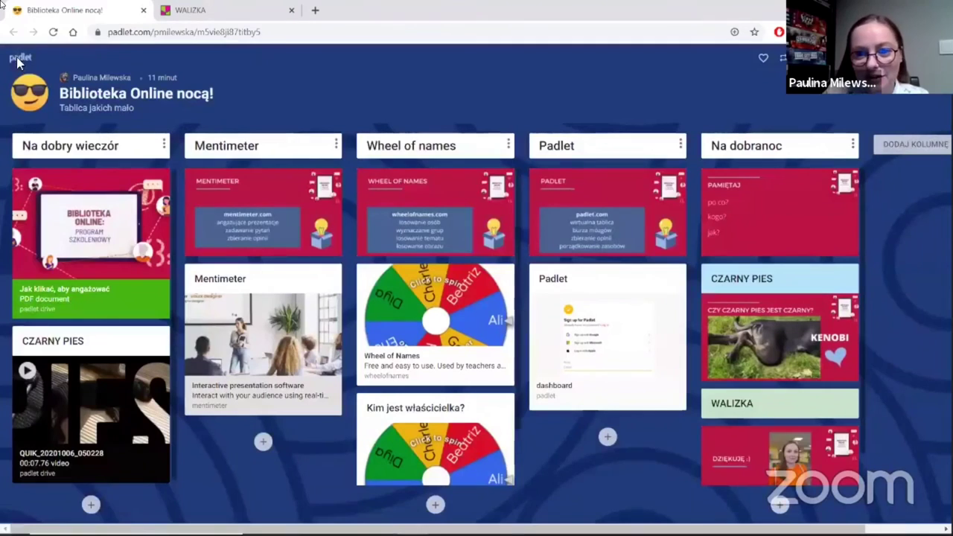
left_click(758, 205)
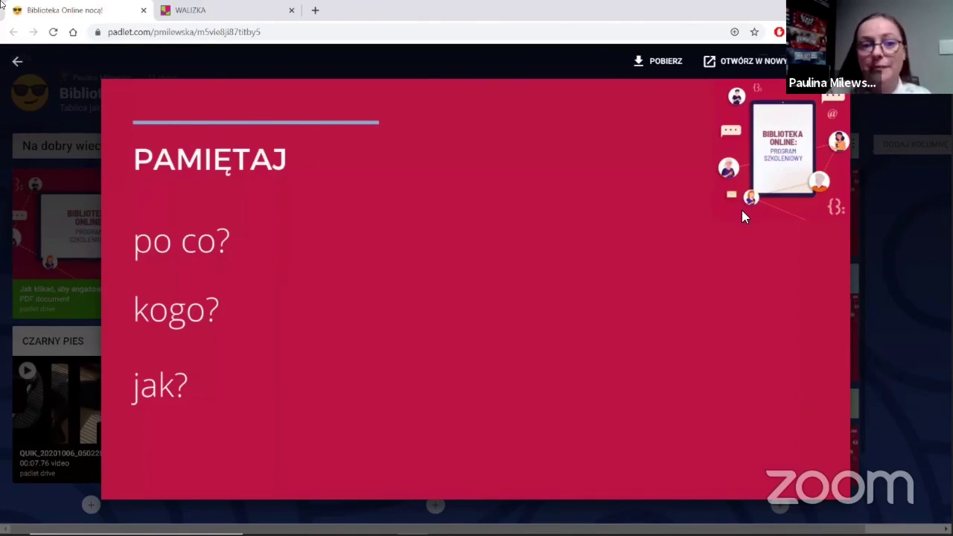
left_click(16, 62)
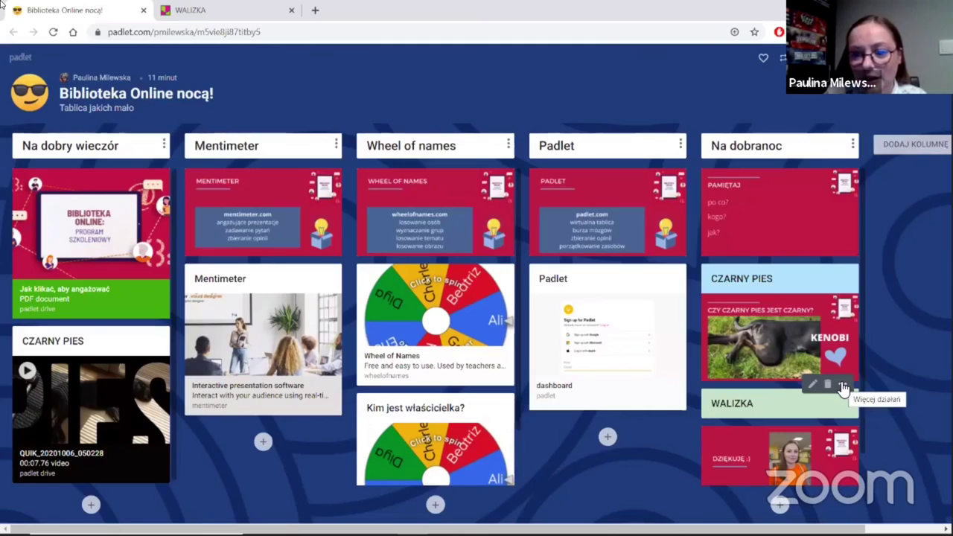
Attach the "BÓJ SIĘ I RÓB!" image to the WALIZKA post in the Na dobranoc column, and view it enlarged
left_click(752, 408)
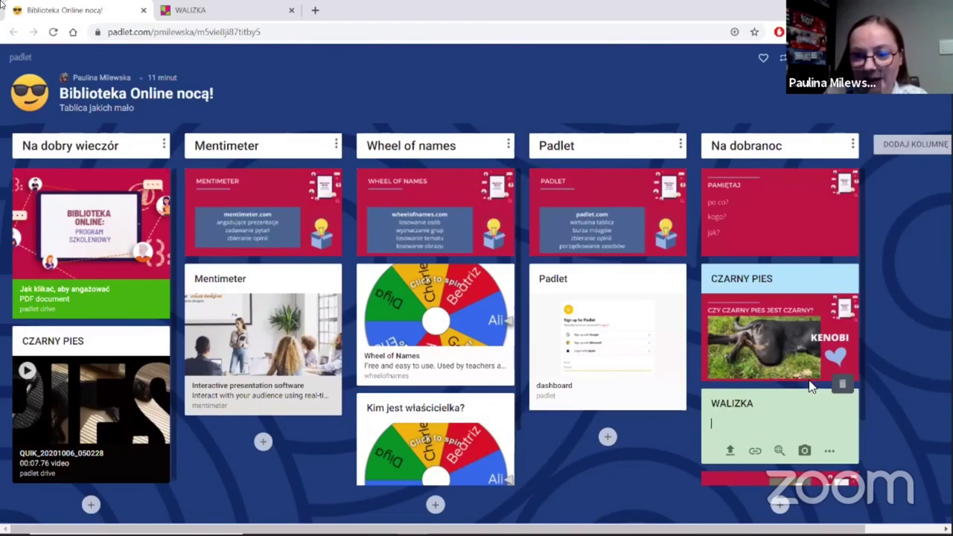
left_click(729, 449)
left_click(872, 253)
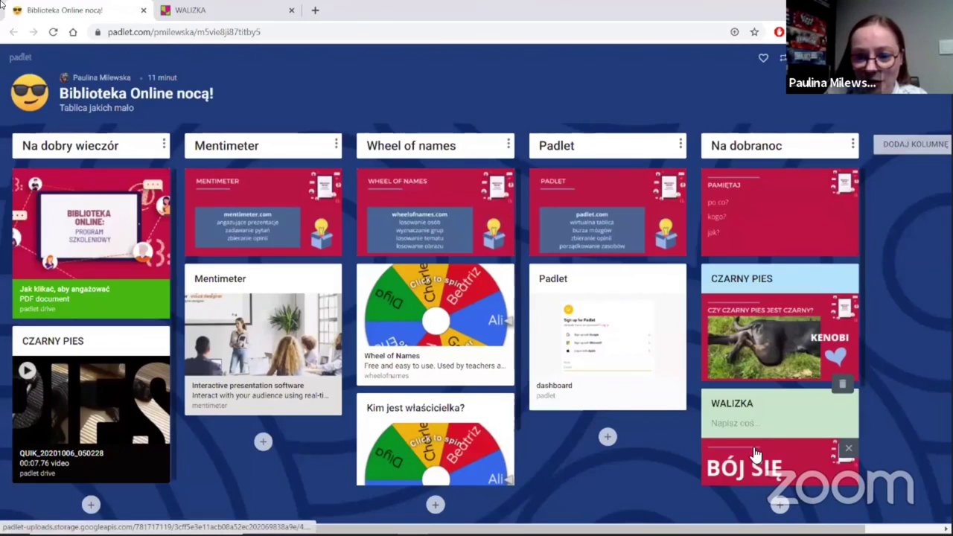
left_click(754, 449)
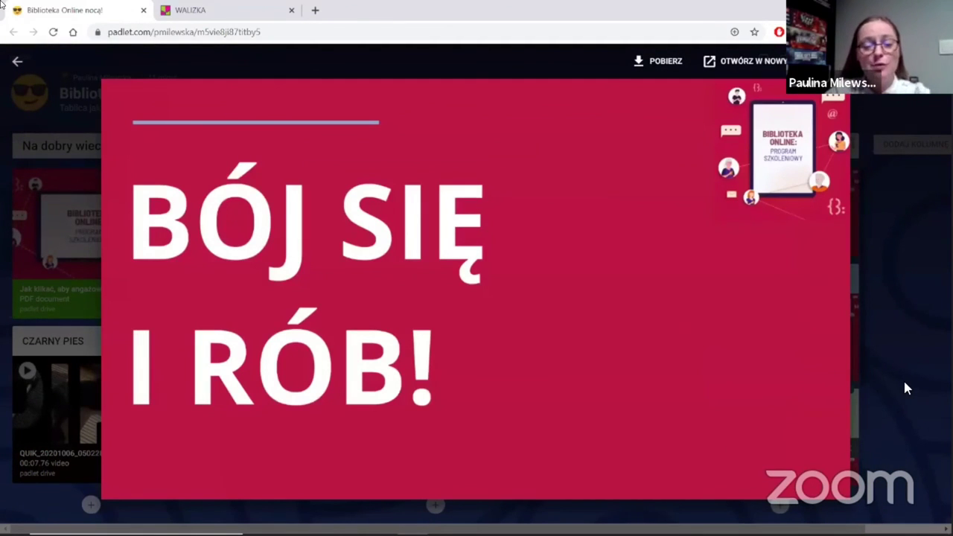